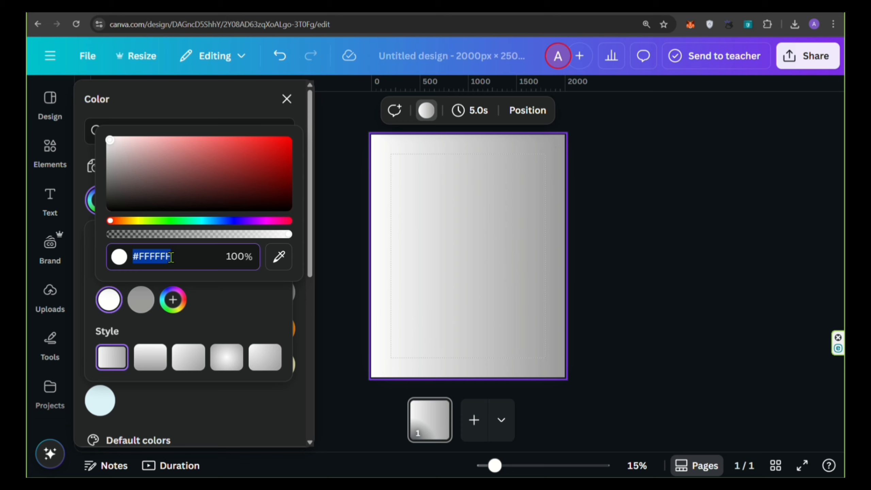
Set the page background's linear gradient to run from #ACACAC to #CEC9C8
type("ACACAC")
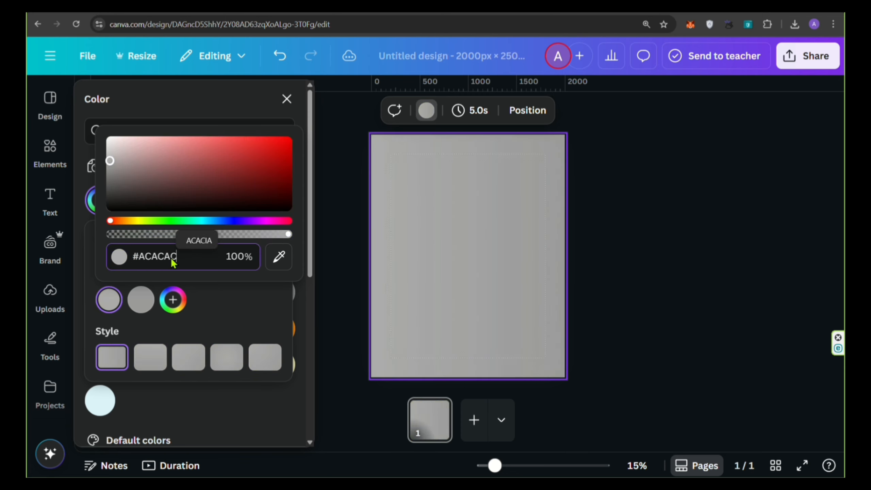
left_click(141, 300)
left_click(212, 257)
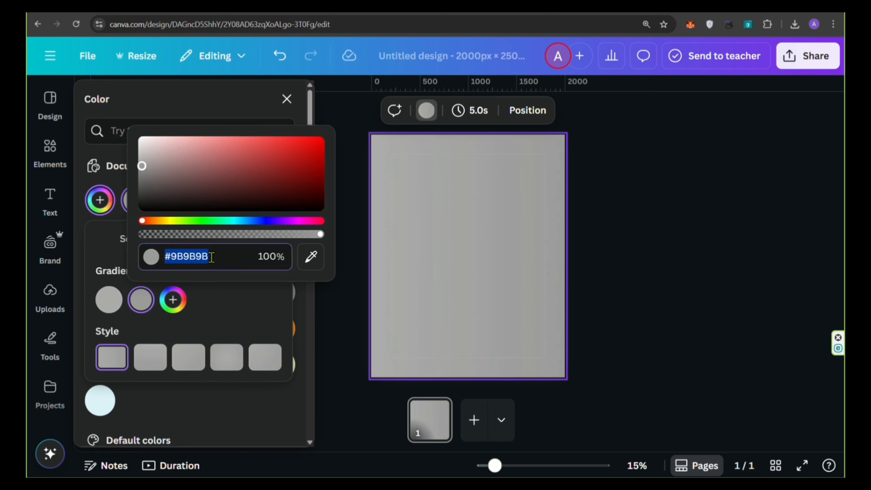
type("#CEC")
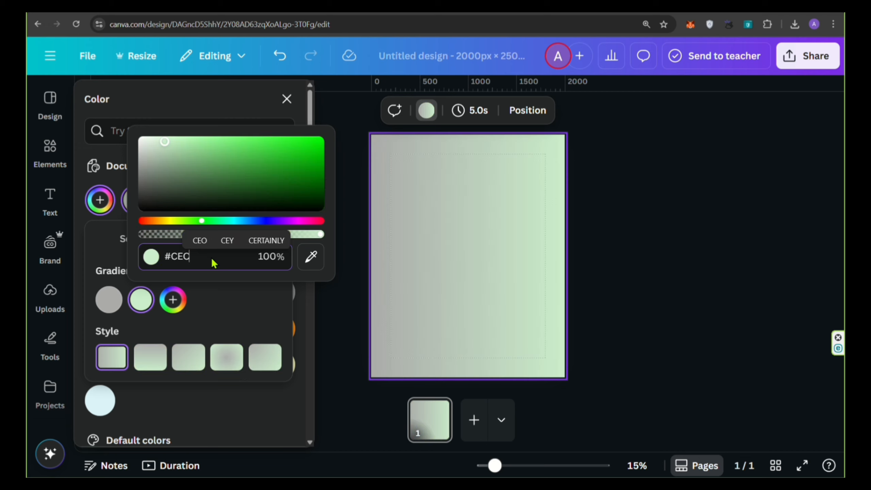
type("9C8")
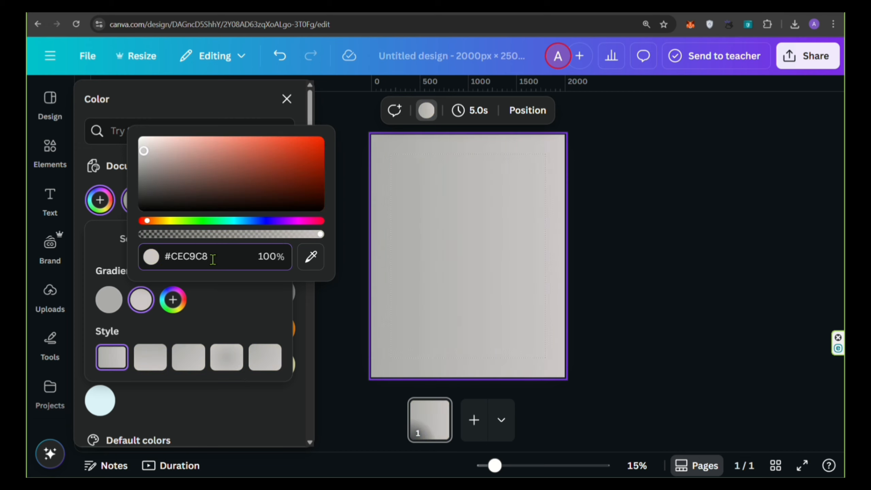
left_click(283, 301)
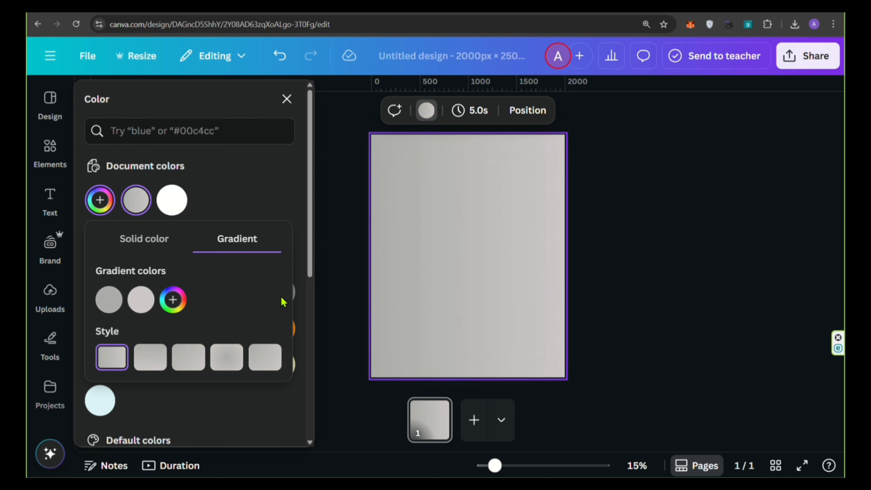
left_click(286, 99)
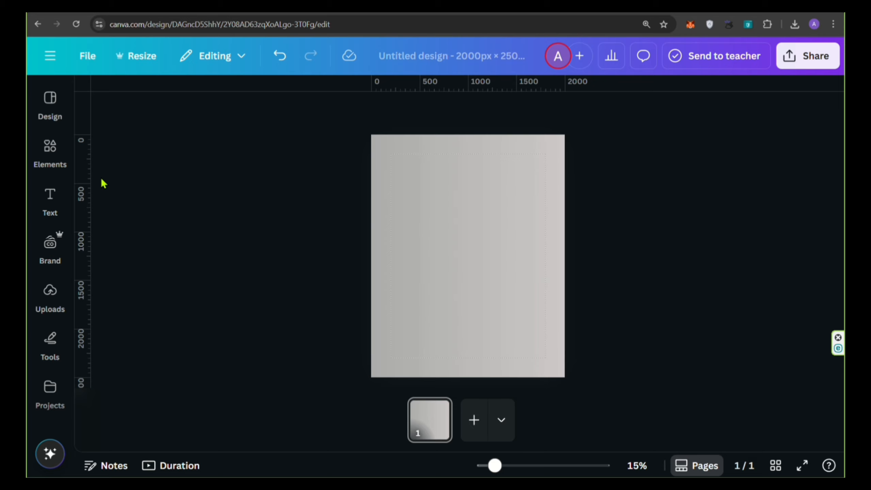
Add a circle shape and enlarge it to about 1200 px wide, centred on the page
key("c")
left_click(394, 206)
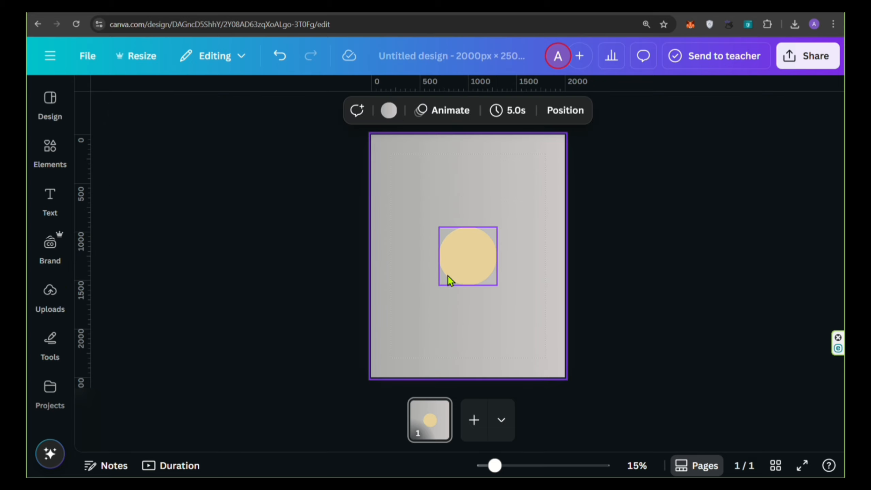
left_click(448, 280)
left_click_drag(497, 228, 524, 199)
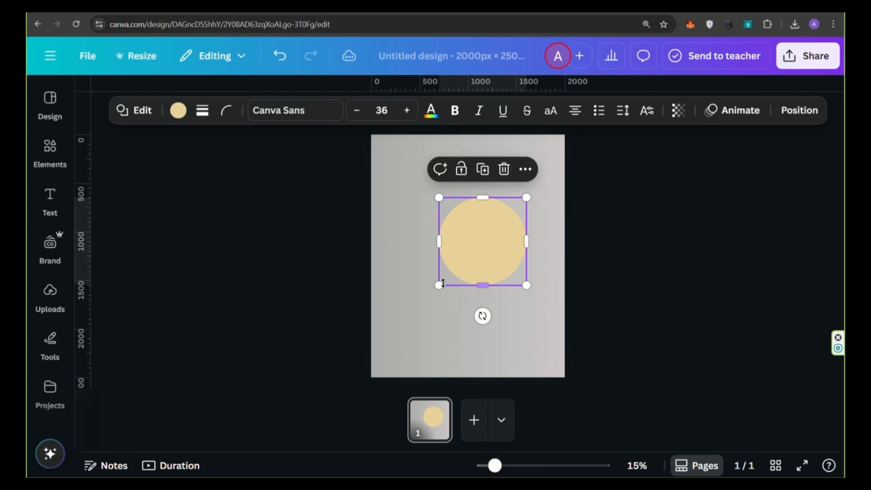
left_click_drag(439, 285, 408, 313)
left_click_drag(465, 291, 463, 284)
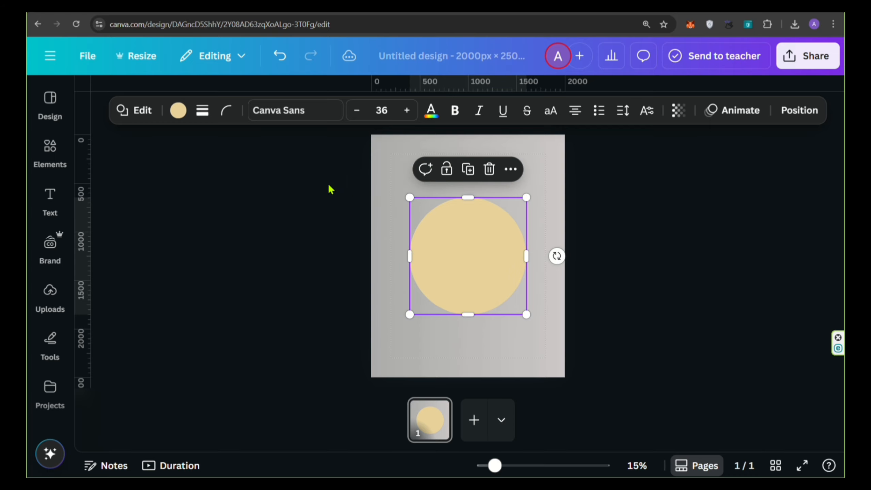
Switch the circle's fill to a gradient and set its first color to #CEC8C8
left_click(178, 112)
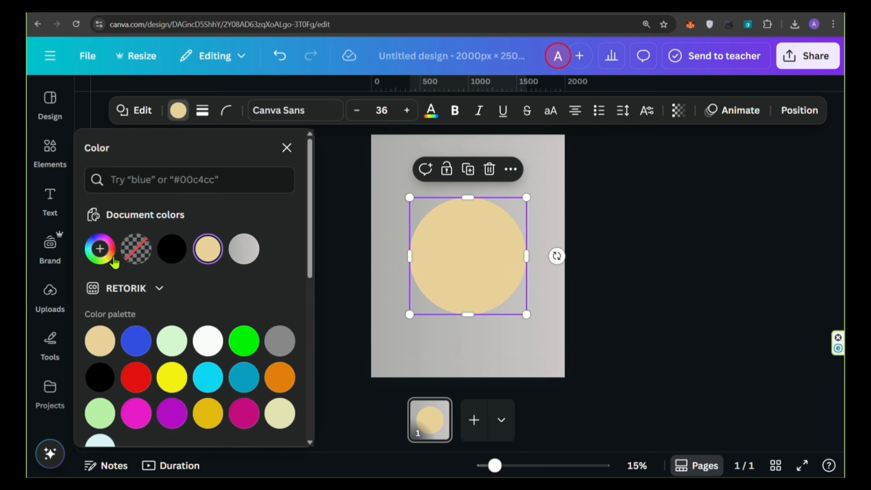
left_click(99, 248)
left_click(240, 291)
left_click(109, 348)
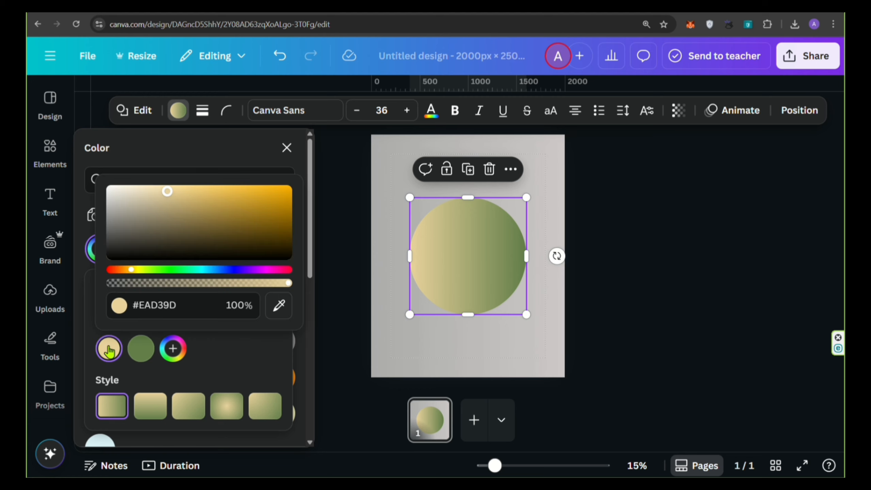
left_click(174, 305)
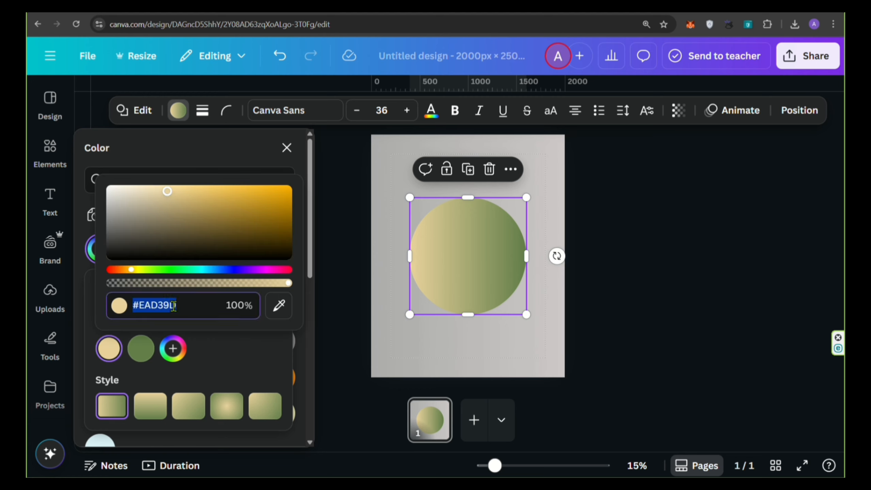
type("#CEC")
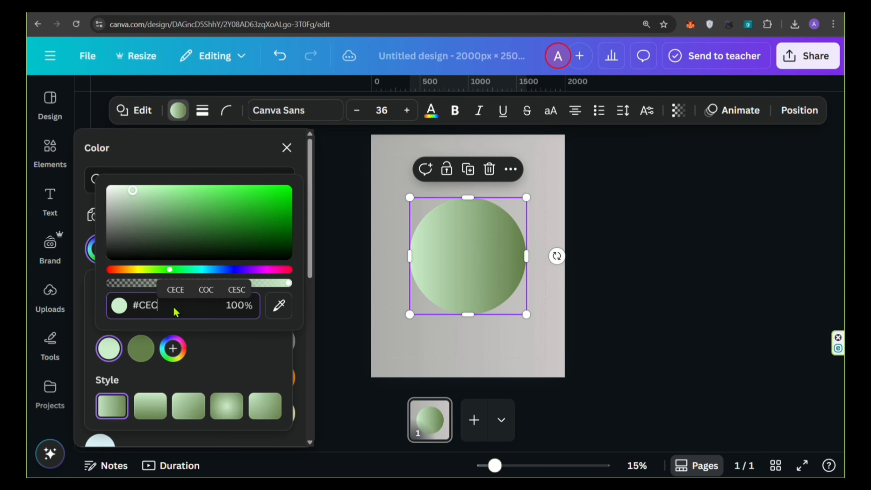
type("8C8")
Set the second color of the circle's gradient to #6E6A6C
left_click(142, 358)
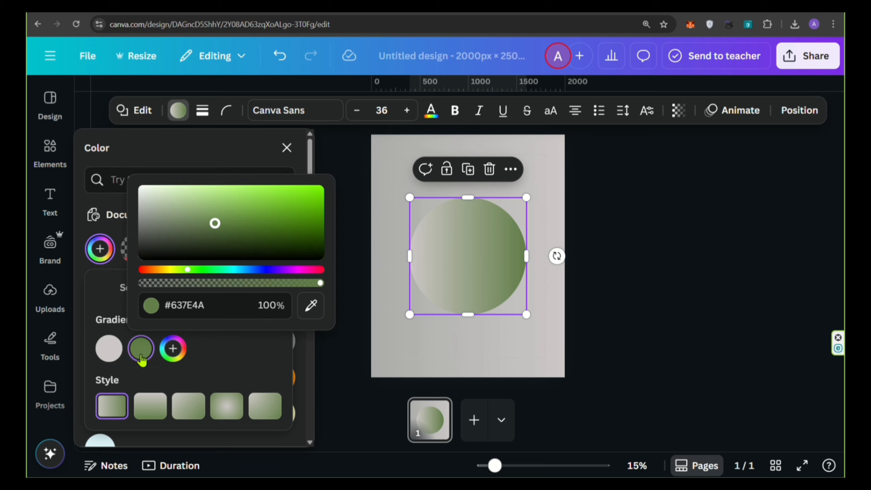
left_click(208, 305)
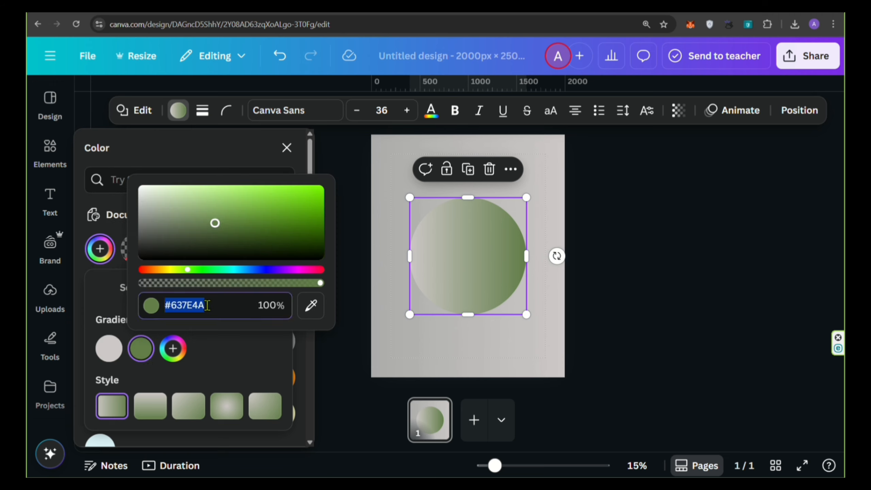
type("#6E")
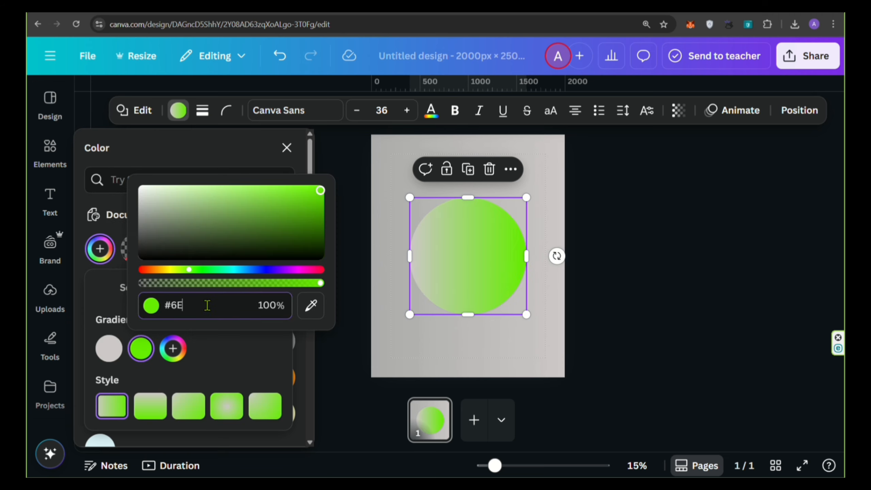
type("6A6C")
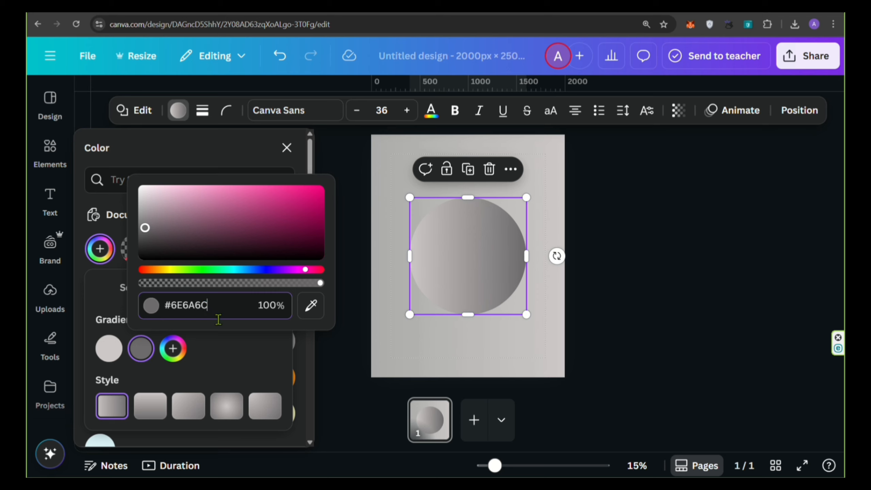
left_click(280, 368)
left_click(287, 148)
left_click(289, 230)
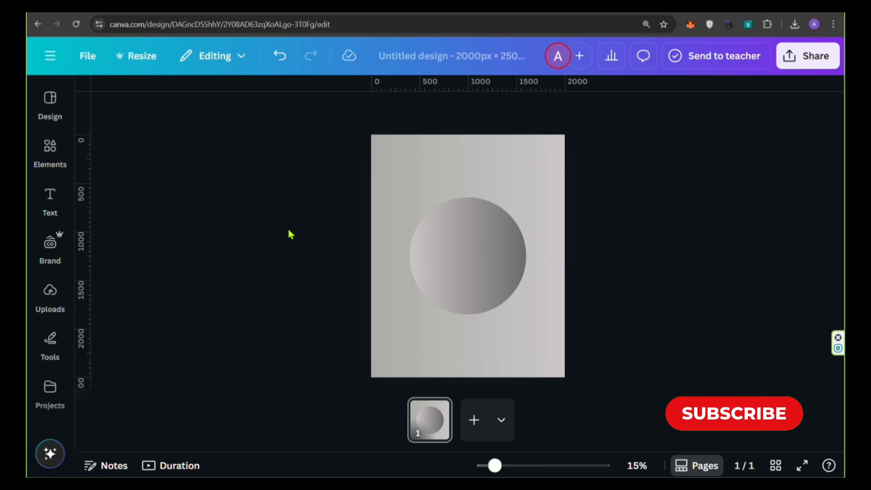
Search the elements for "half circle frame", add the left-half frame and place it over the circle's left half
left_click(51, 156)
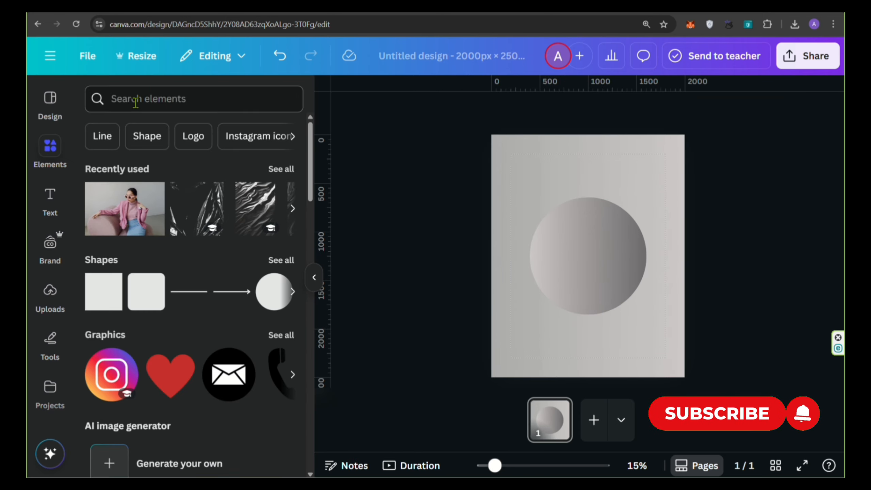
left_click(136, 103)
type("ha")
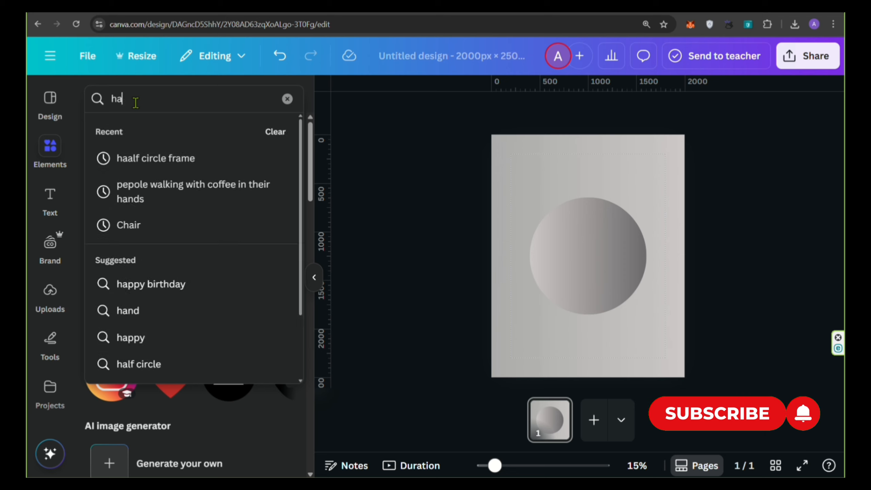
type("lf c")
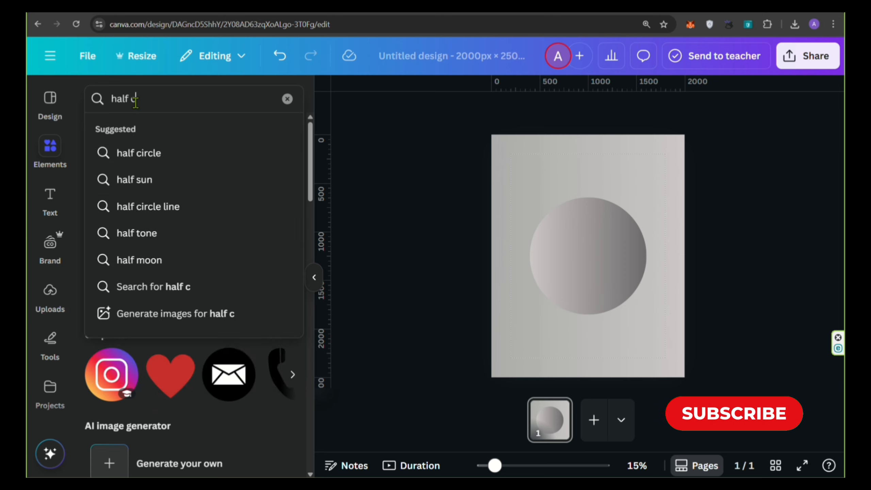
type("ircle frame")
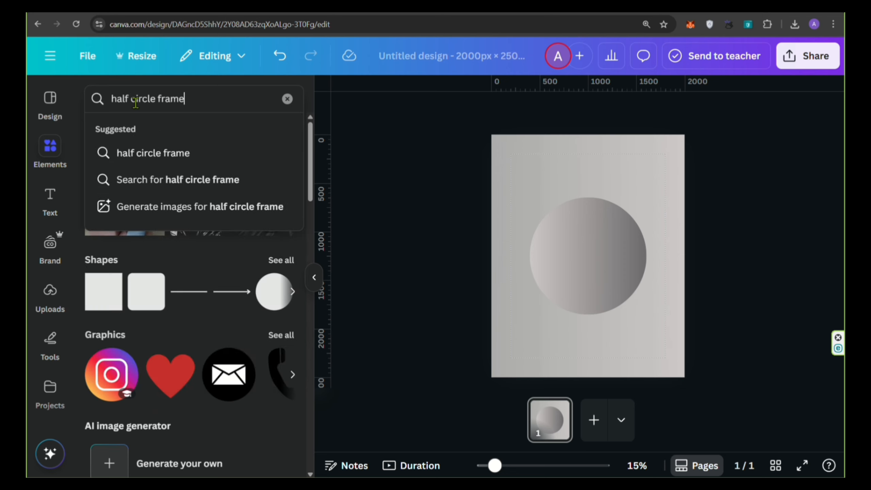
key("Return")
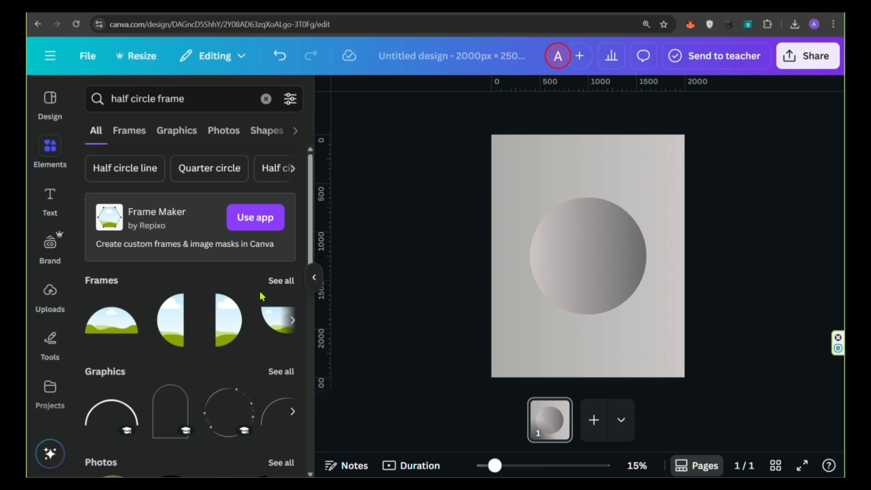
left_click(185, 311)
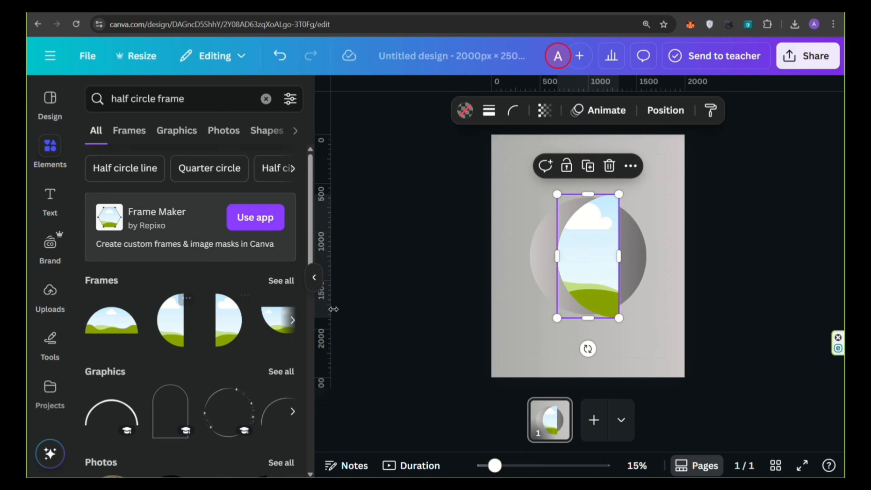
left_click(314, 277)
left_click_drag(452, 274, 474, 264)
Duplicate the half circle frame, rotate the copy 180° and place it over the circle's right half
left_click(442, 169)
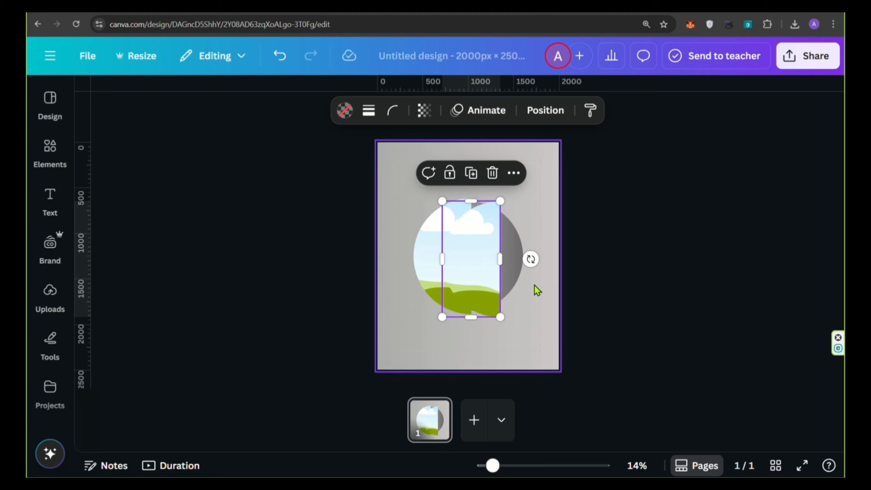
left_click_drag(531, 259, 381, 256)
left_click_drag(482, 292, 504, 279)
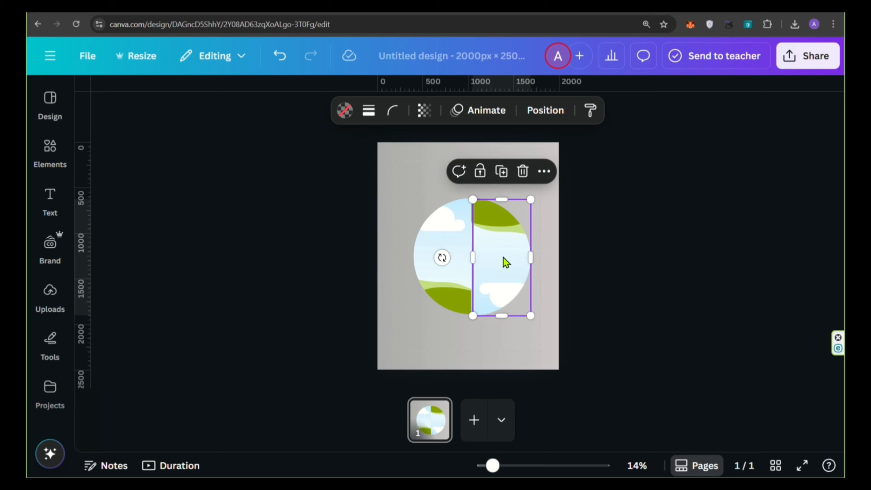
Add a second page containing a copy of the right half circle frame and make its background white
left_click(475, 419)
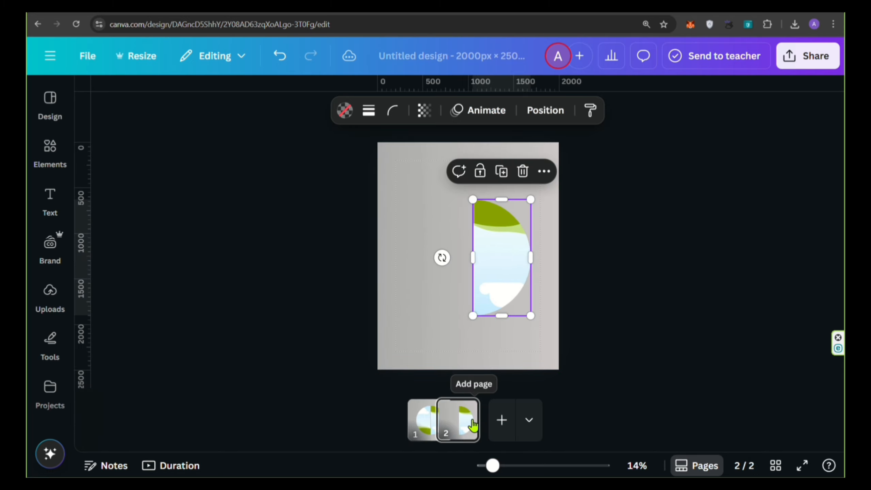
left_click(419, 211)
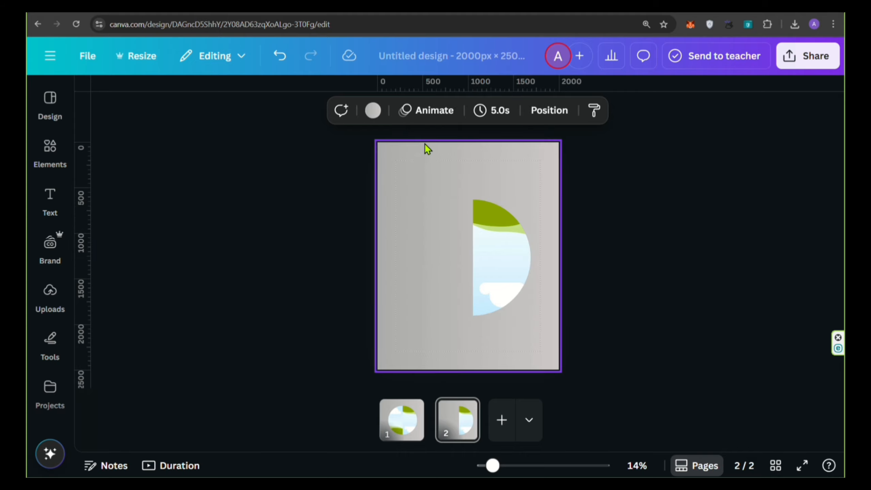
left_click(373, 111)
left_click(208, 292)
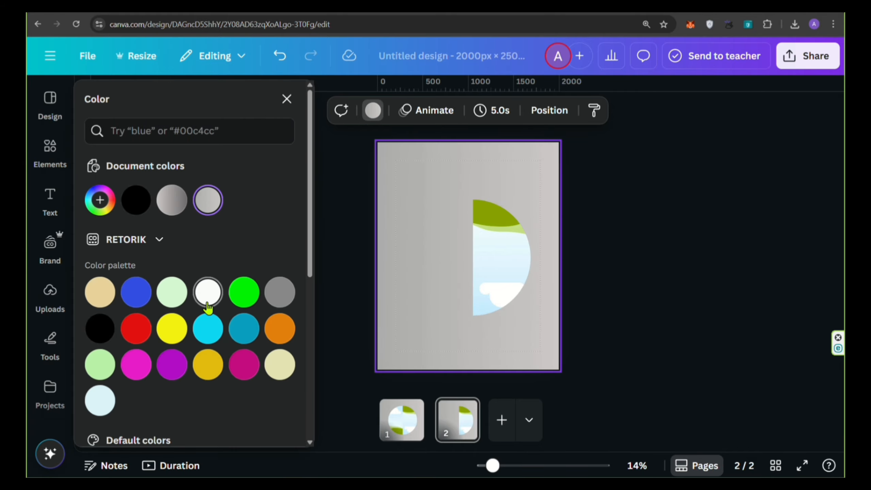
Fill the half circle frame on page 2 with black
left_click(500, 258)
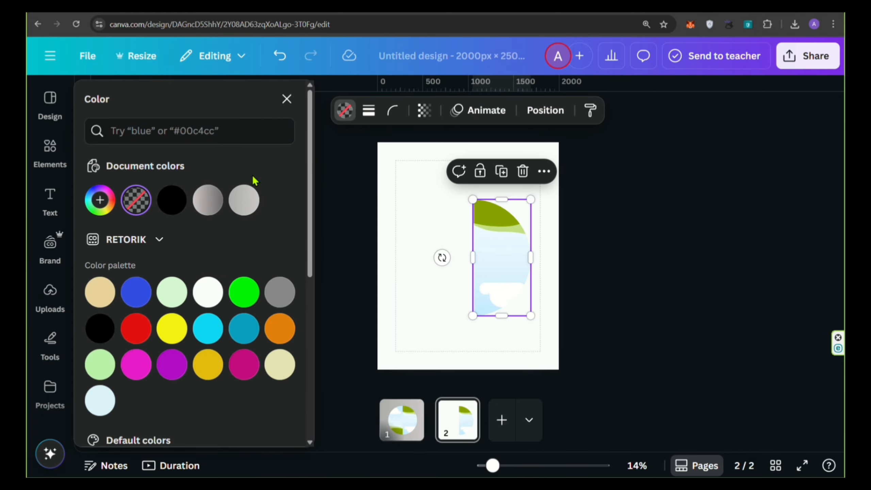
left_click(180, 209)
left_click(286, 99)
left_click(270, 203)
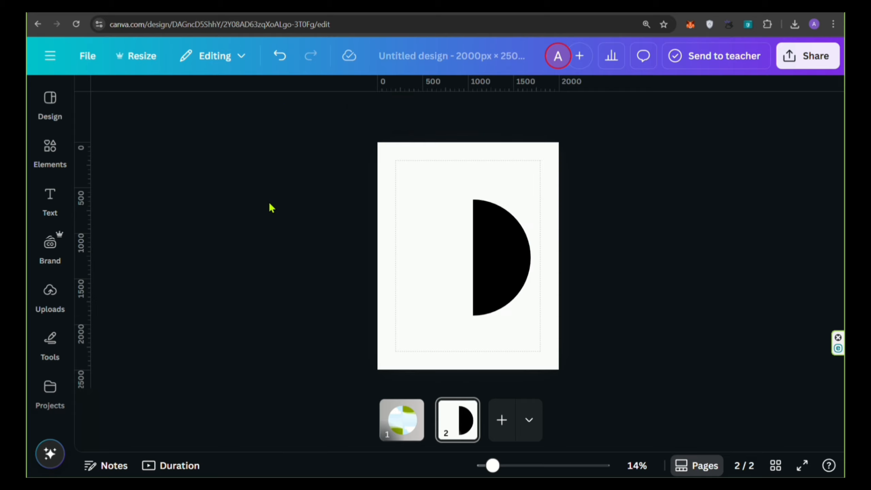
Download only page 2 as a PNG, and return to page 1
left_click(797, 66)
left_click(807, 337)
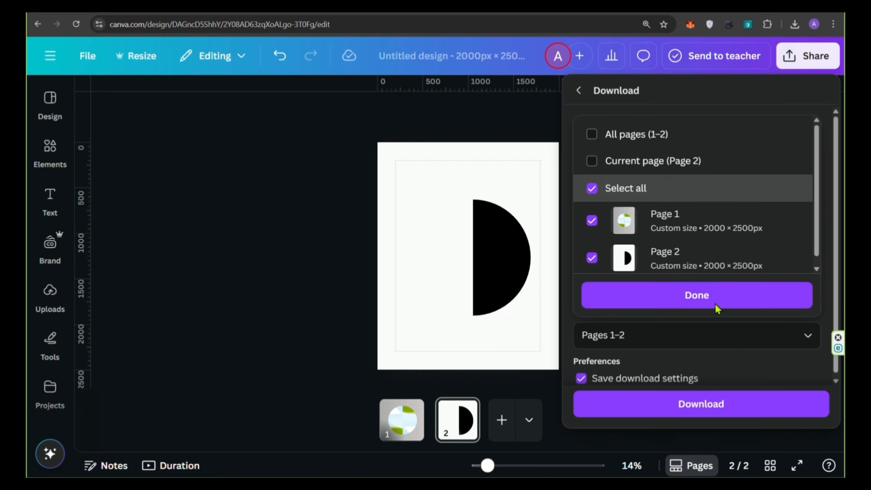
left_click(604, 185)
left_click(591, 255)
left_click(600, 295)
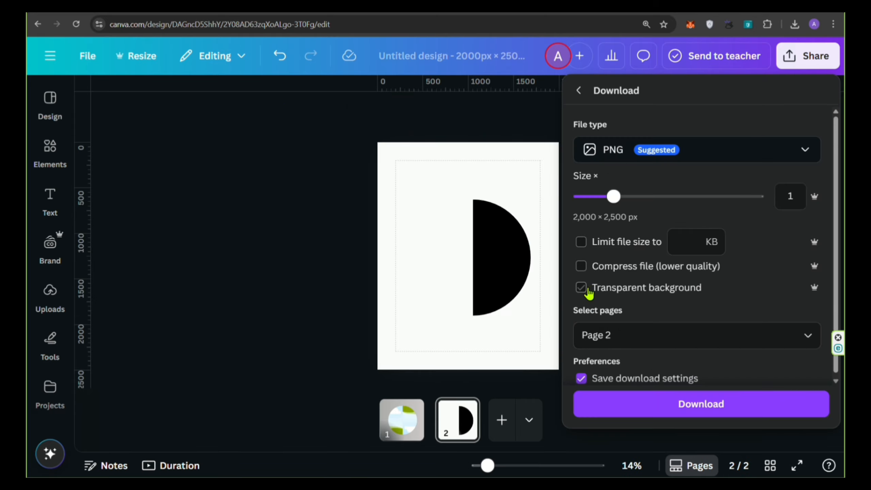
left_click(631, 403)
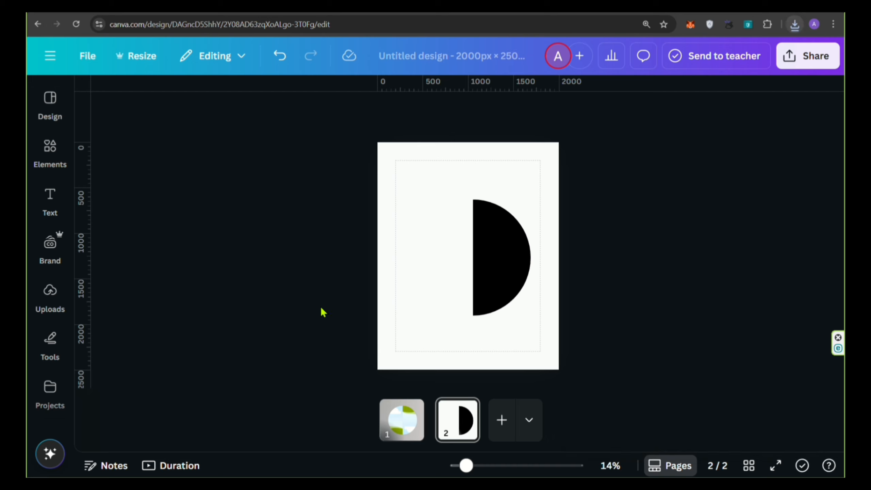
left_click(401, 419)
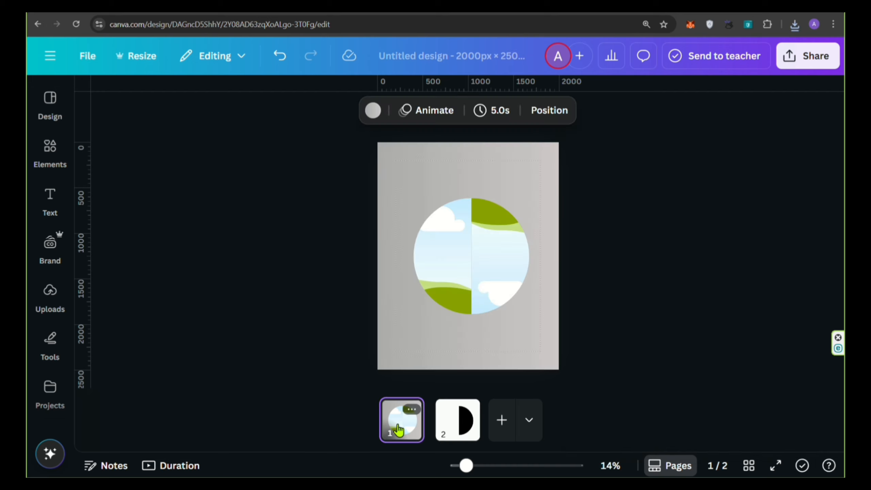
Nudge the left half circle frame on page 1 slightly left and upward, away from the right half
left_click(445, 266)
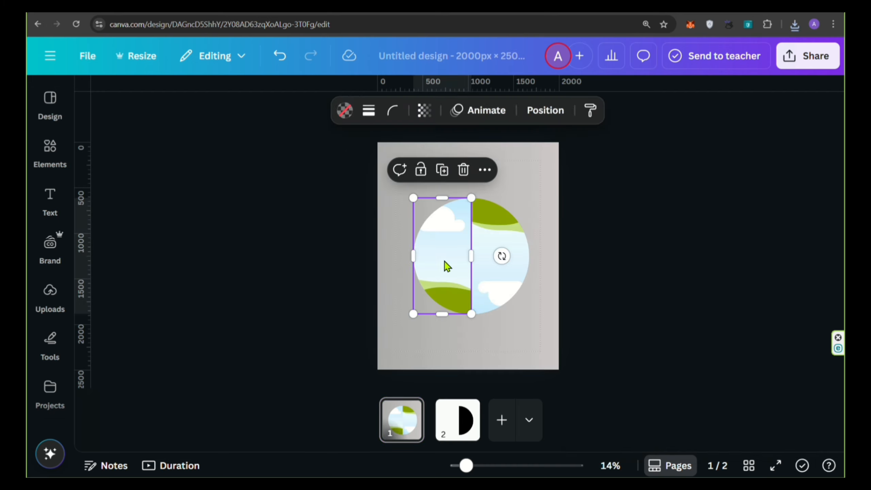
key("shift+Left")
key("shift+Left")
key("shift+Left")
key("shift+Left")
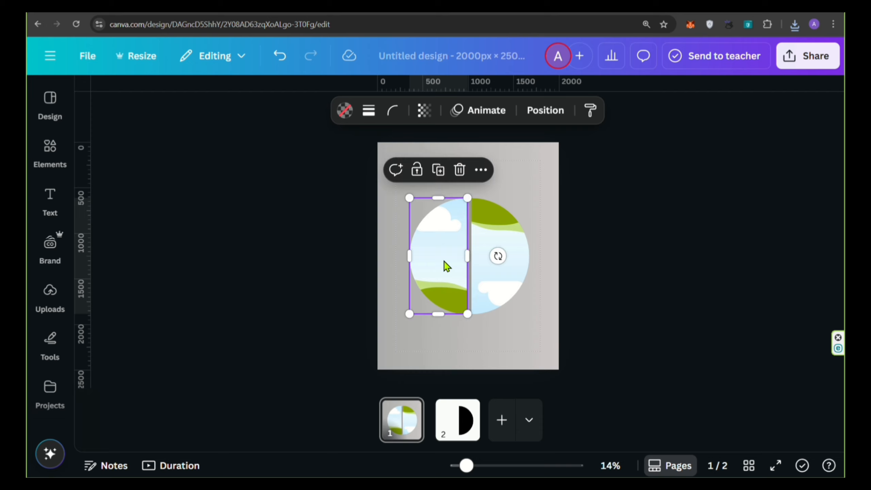
key("shift+Up")
key("shift+Up")
key("shift+Up")
key("shift+Up")
key("shift+Up")
key("shift+Up")
key("shift+Up")
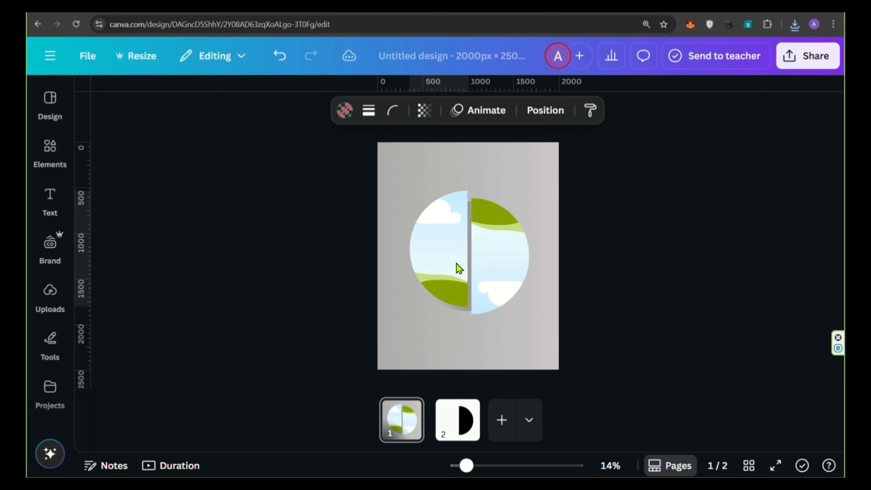
Nudge the right half circle frame slightly right and downward so the two halves are offset
left_click(500, 272)
key("shift+Right")
key("shift+Right")
key("shift+Right")
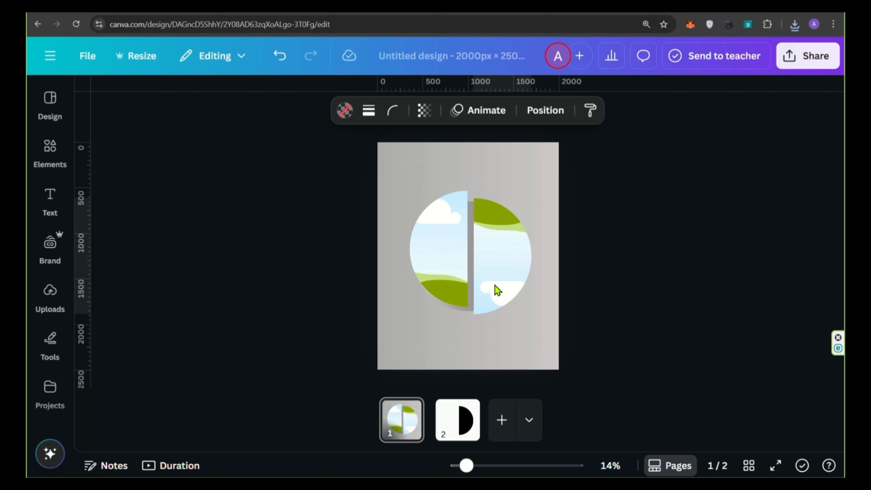
key("shift+Down")
key("shift+Down")
key("shift+Down")
key("shift+Down")
key("shift+Down")
key("shift+Down")
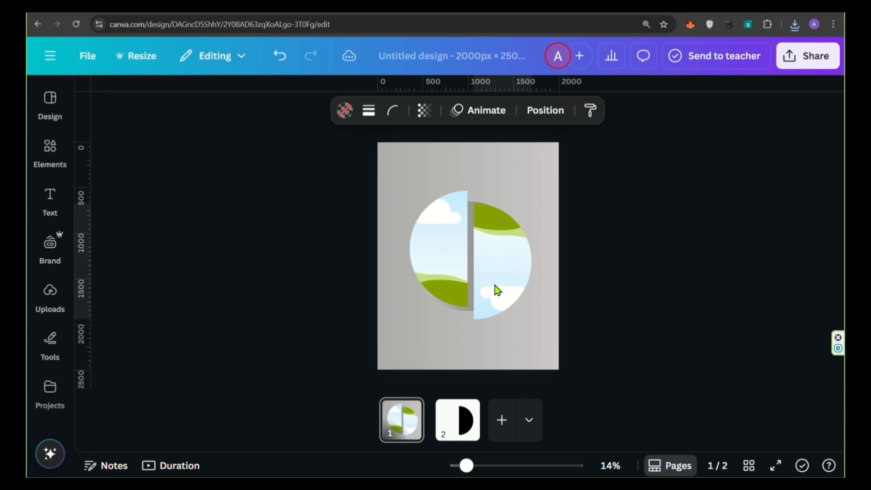
key("shift+Down")
key("shift+Down")
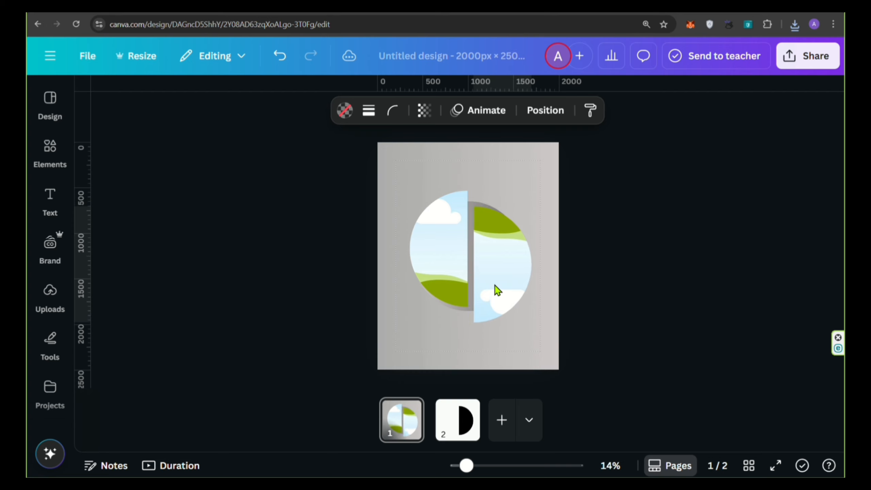
left_click(605, 284)
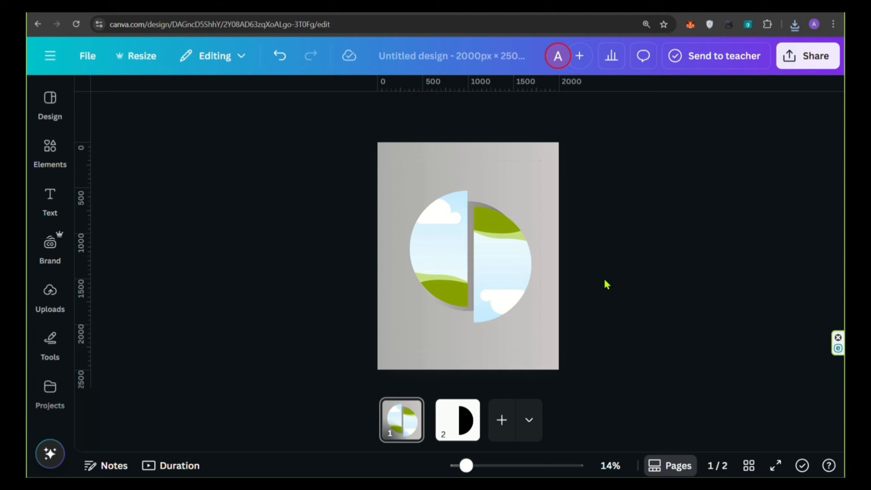
Paste the exported black half circle image onto page 1, then enlarge, crop and position it over the right half circle frame
key("ctrl+v")
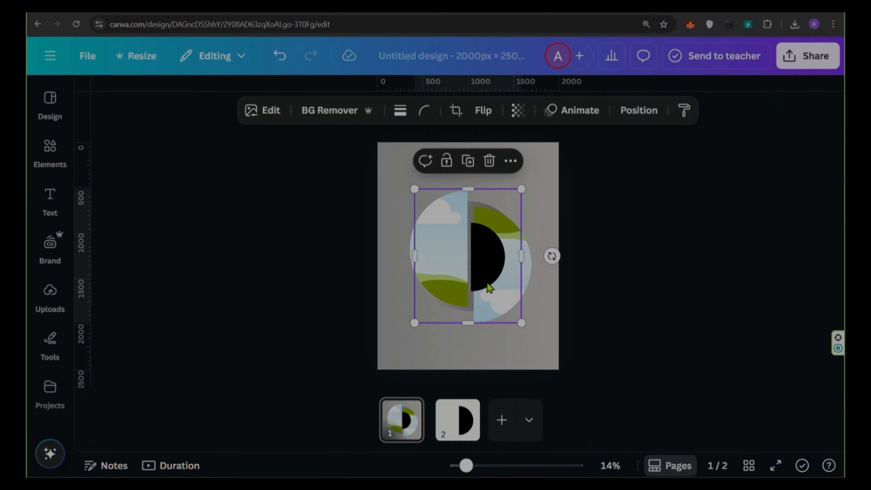
left_click_drag(411, 190, 377, 142)
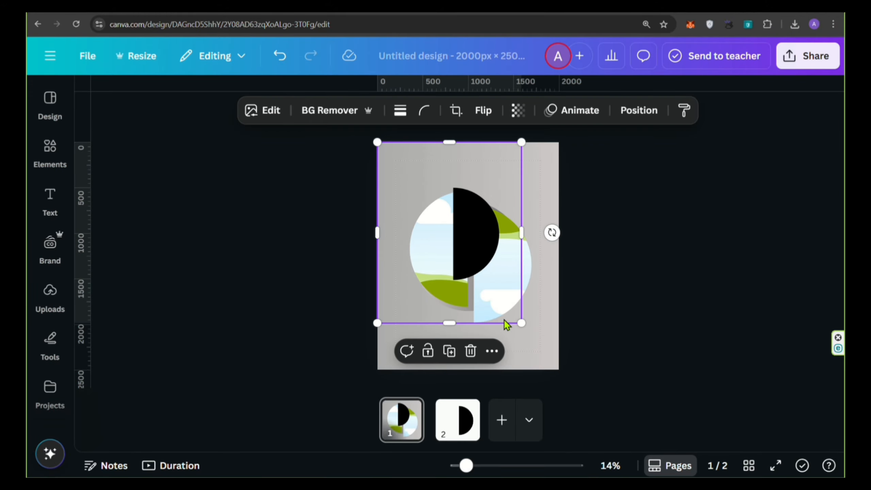
left_click_drag(522, 324, 560, 370)
left_click_drag(545, 339, 543, 348)
left_click_drag(380, 264, 439, 264)
left_click_drag(499, 378, 499, 346)
left_click_drag(498, 150, 506, 191)
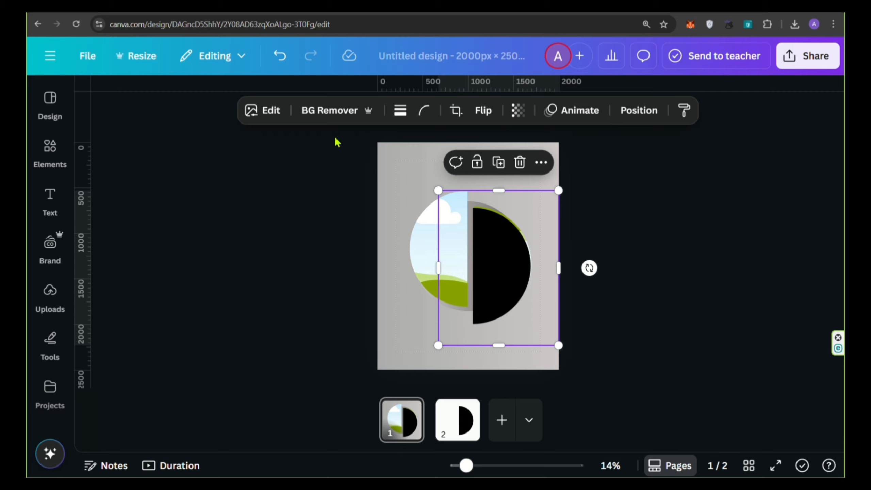
Apply a Drop shadow to the black half circle with angle 45 and blur amount 32
left_click(273, 117)
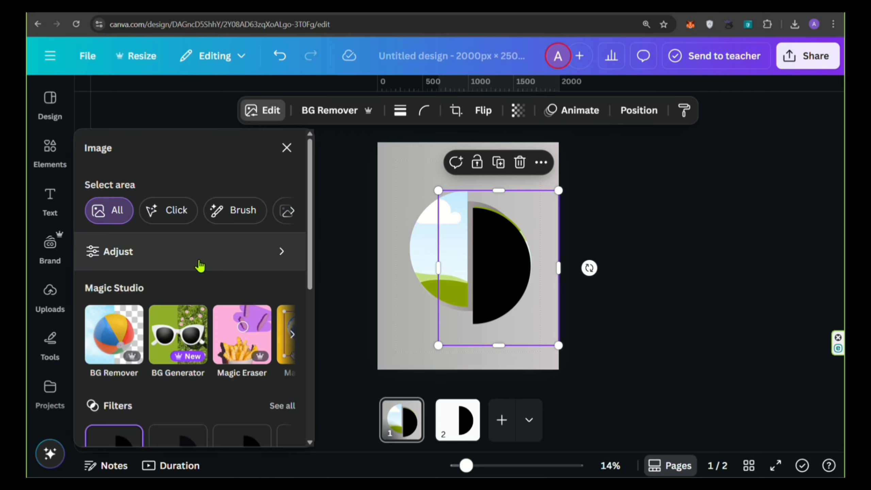
scroll(109, 264, "down", 6)
left_click(115, 357)
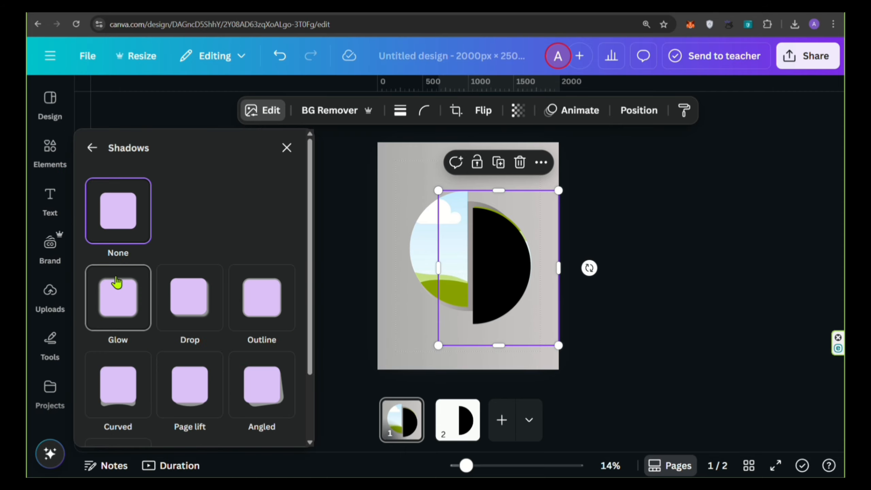
left_click(180, 303)
scroll(214, 326, "down", 5)
left_click_drag(191, 395, 163, 393)
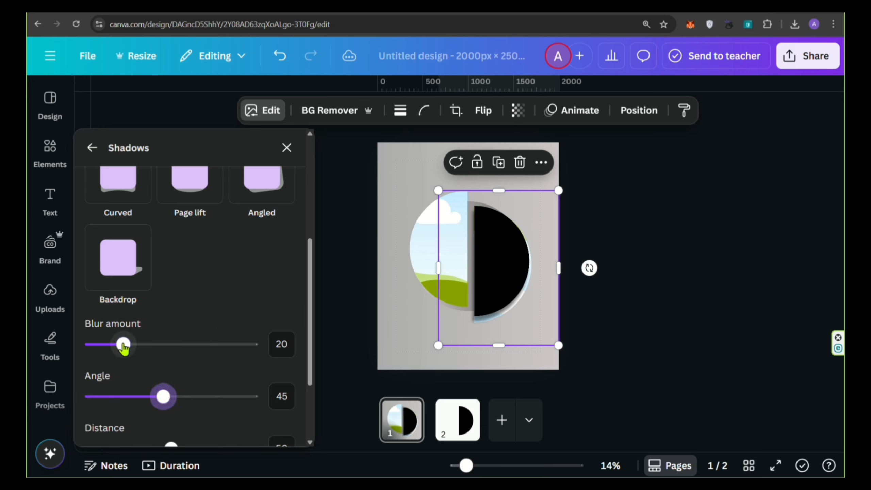
left_click_drag(123, 344, 143, 355)
scroll(256, 356, "down", 3)
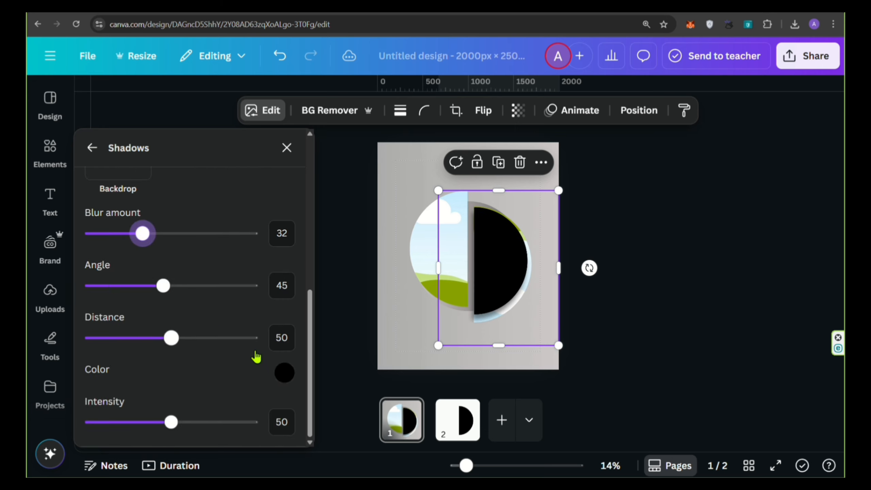
scroll(242, 321, "up", 2)
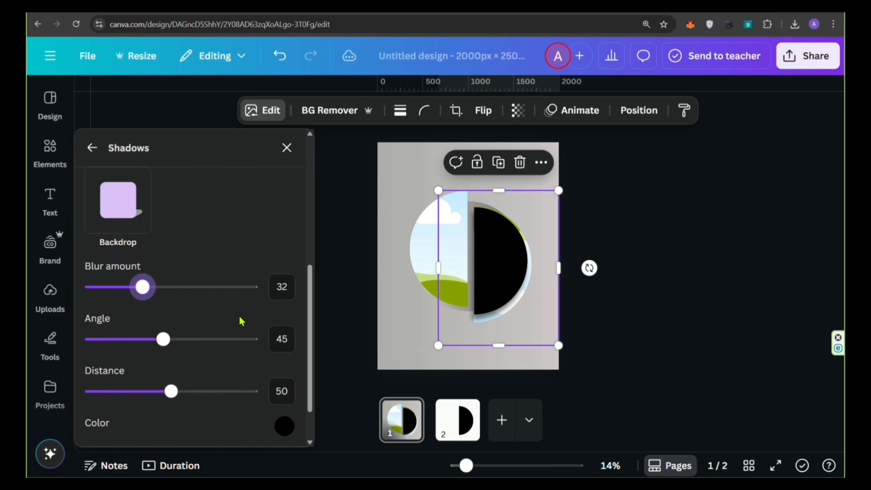
left_click(286, 148)
Send the black half circle one level backward, behind the right half circle frame
left_click(630, 119)
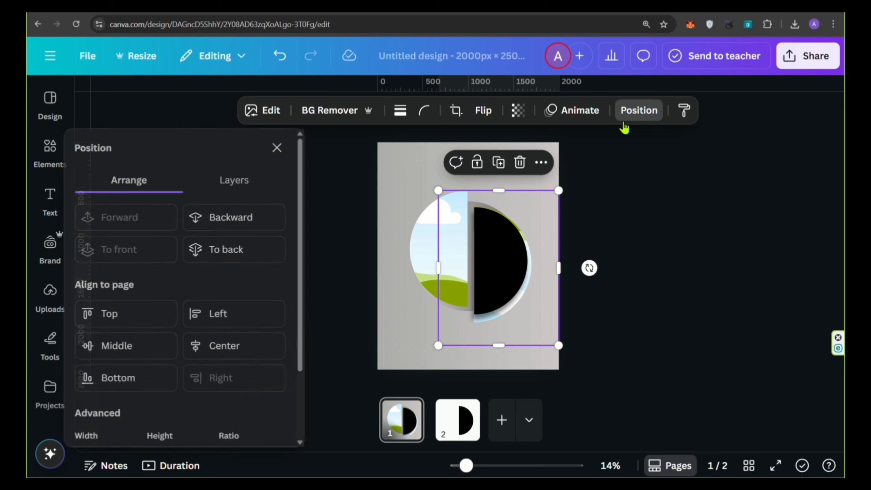
left_click(235, 219)
left_click(538, 258)
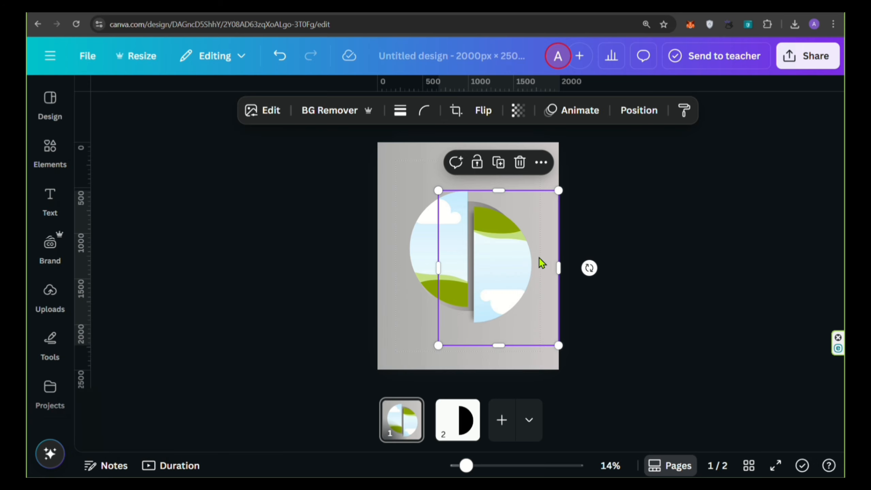
Duplicate the black half circle rotated 180°, and set the copy's drop shadow angle to 9
left_click(498, 169)
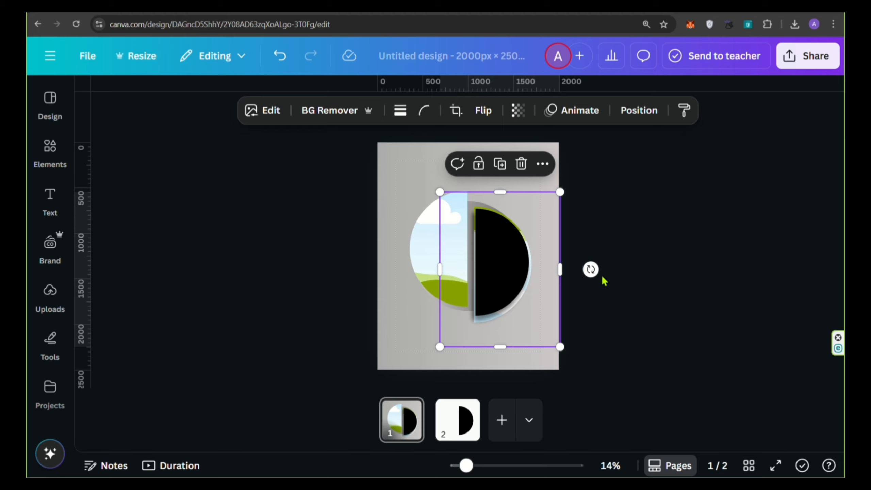
left_click_drag(591, 270, 391, 271)
left_click(264, 110)
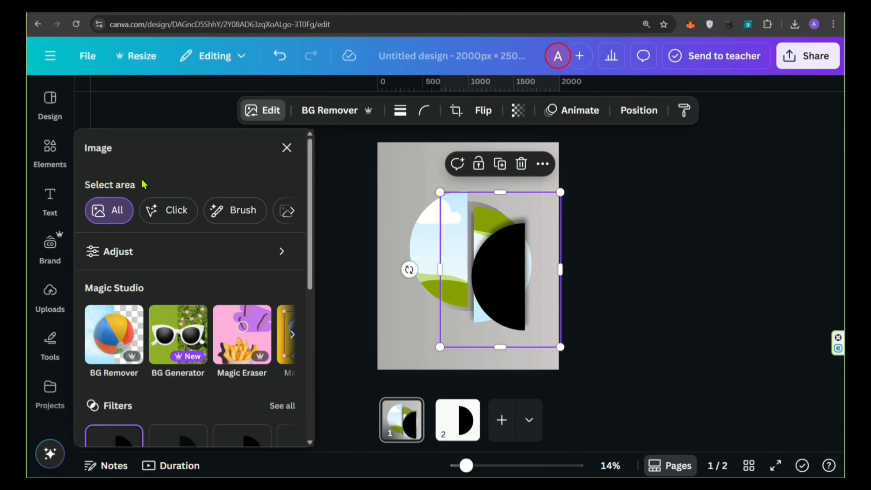
scroll(142, 365, "down", 6)
left_click(123, 370)
scroll(191, 369, "down", 5)
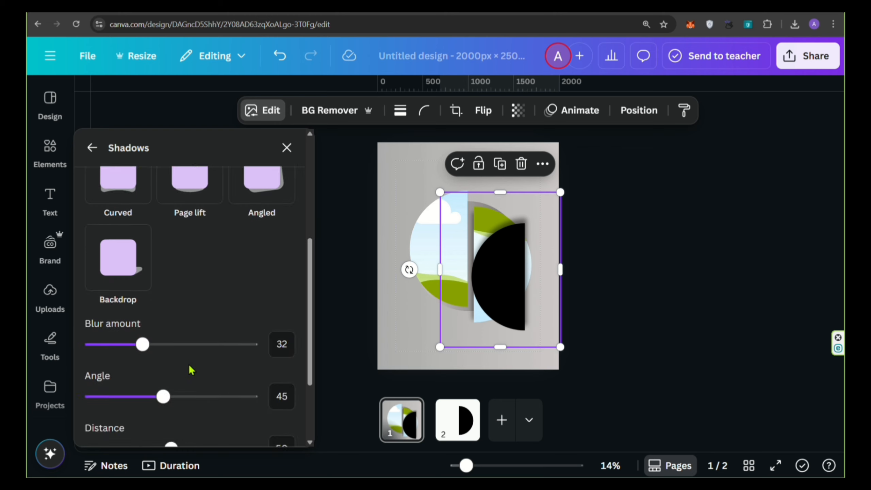
left_click_drag(163, 289, 106, 286)
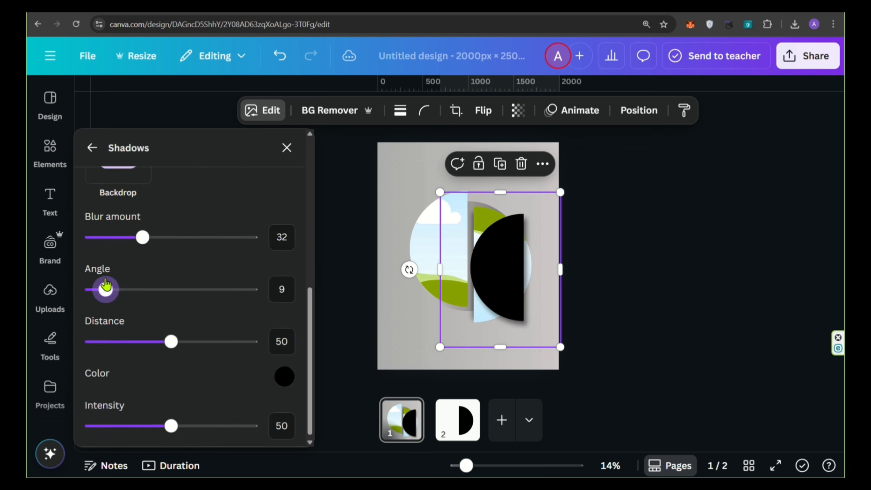
Move the rotated black half circle over the left half circle frame and enlarge it slightly to cover the frame
left_click(632, 114)
left_click_drag(509, 335, 452, 326)
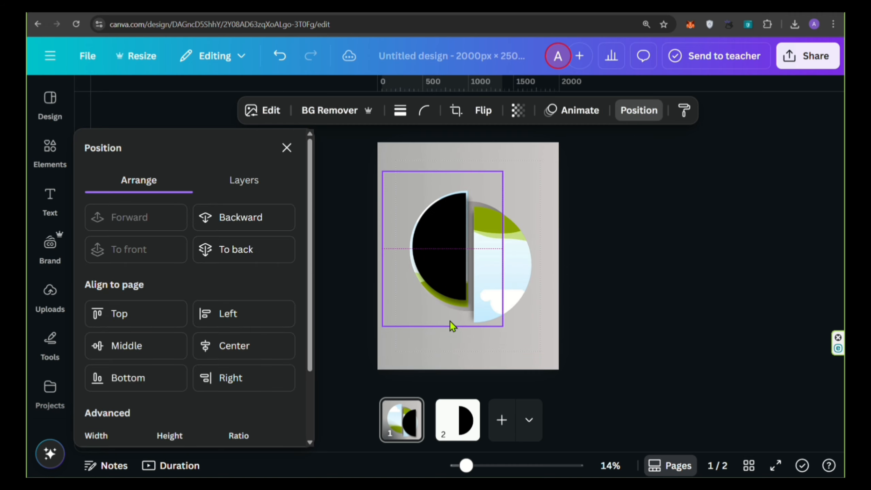
left_click_drag(382, 327, 377, 332)
left_click_drag(503, 171, 506, 167)
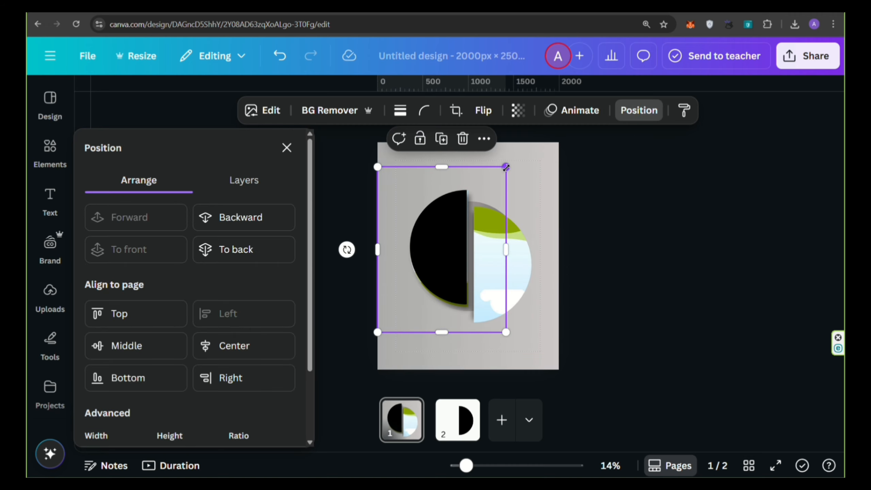
Send the rotated black half circle two levels backward, behind the left half circle frame
left_click(260, 227)
left_click(260, 227)
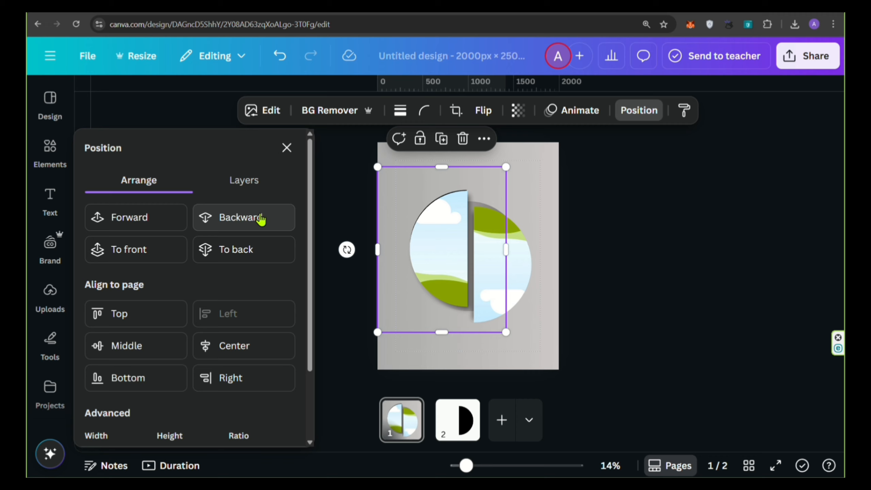
left_click(287, 148)
left_click(700, 221)
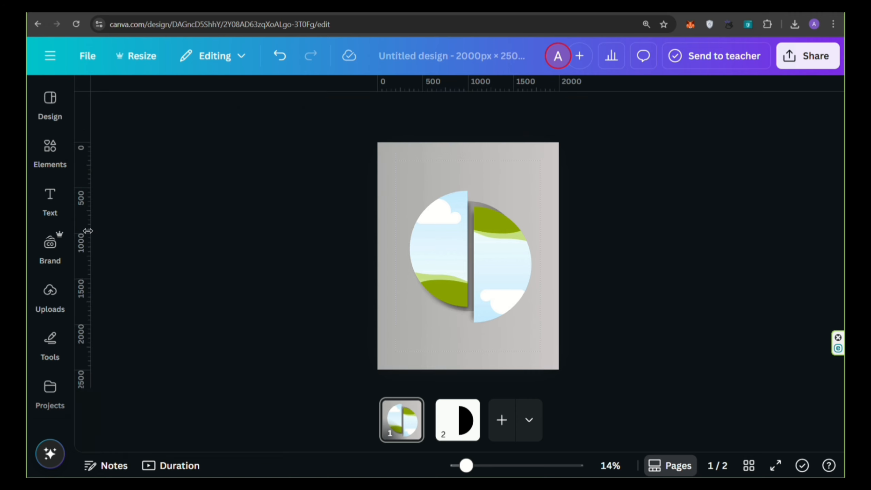
Search the elements library for "texture"
left_click(49, 200)
left_click(49, 151)
left_click_drag(204, 100, 143, 99)
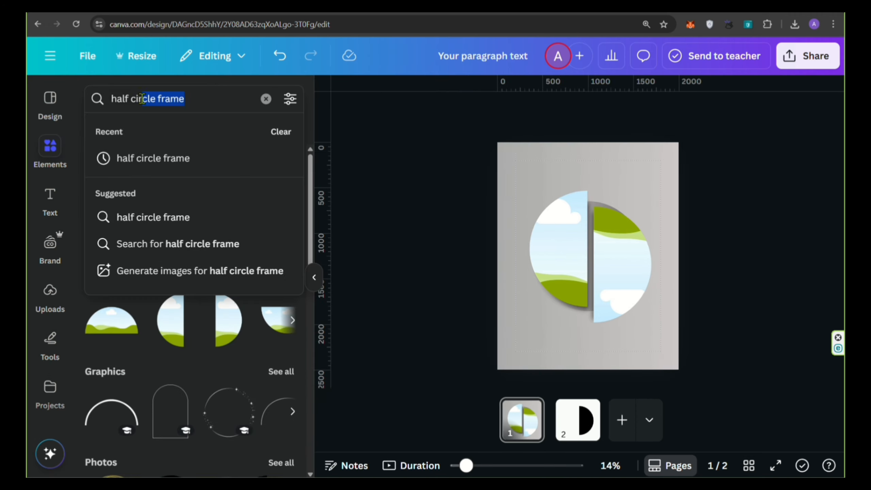
key("ctrl+a")
key("BackSpace")
type("text")
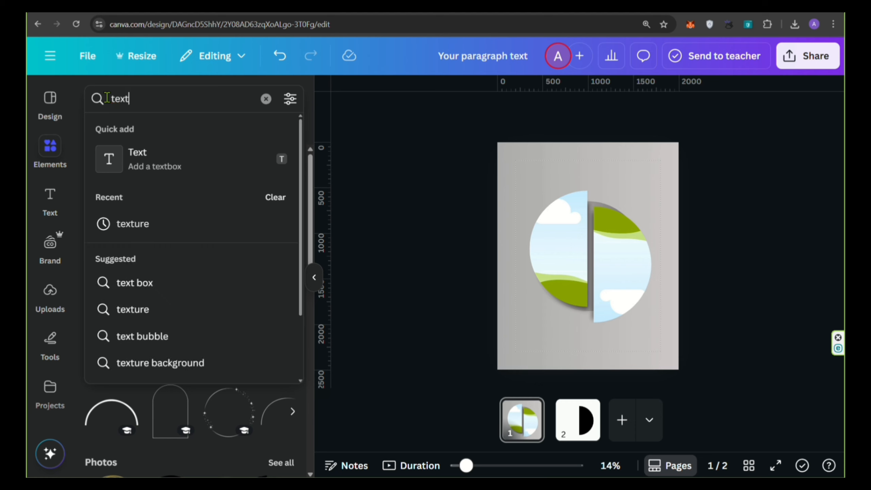
type("ure")
key("Return")
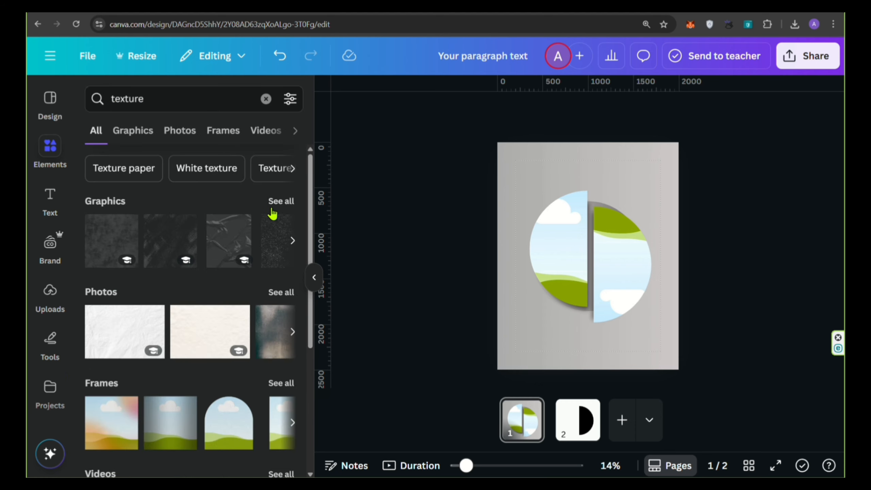
Browse all the texture graphics and add the crinkled plastic wrap texture to page 1
left_click(280, 202)
scroll(253, 223, "down", 3)
scroll(233, 270, "down", 5)
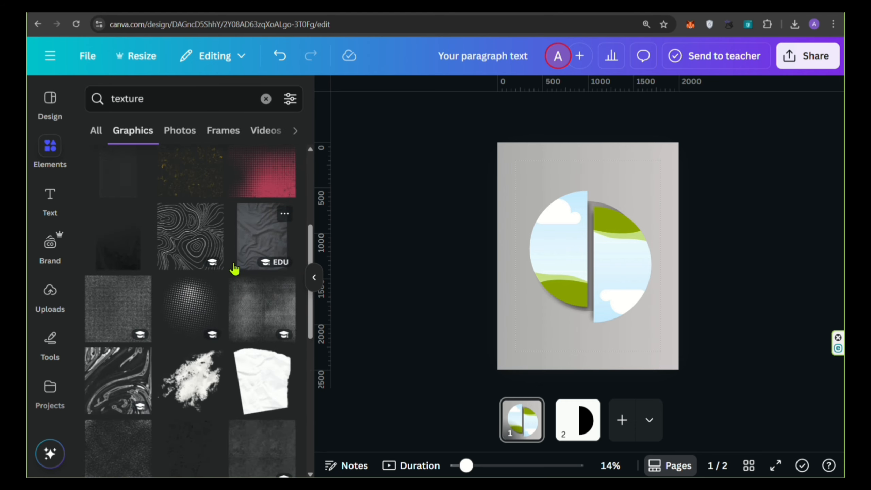
scroll(147, 264, "down", 10)
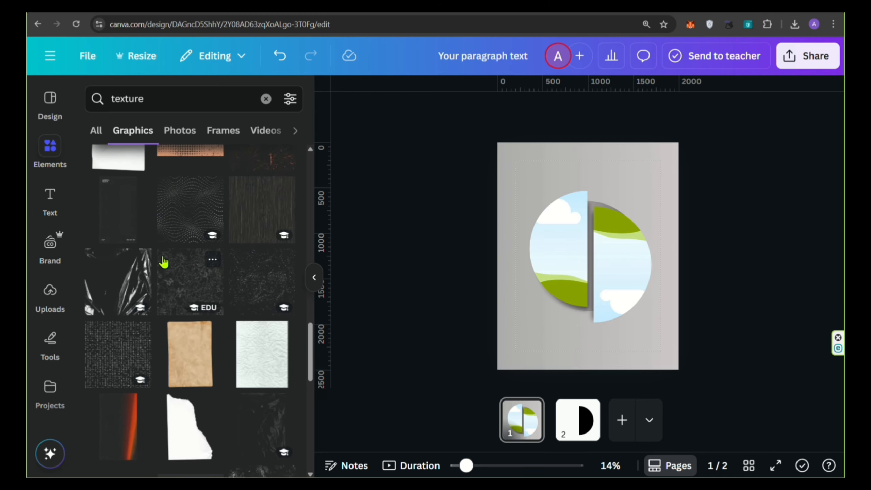
left_click(141, 262)
left_click(138, 268)
left_click(136, 271)
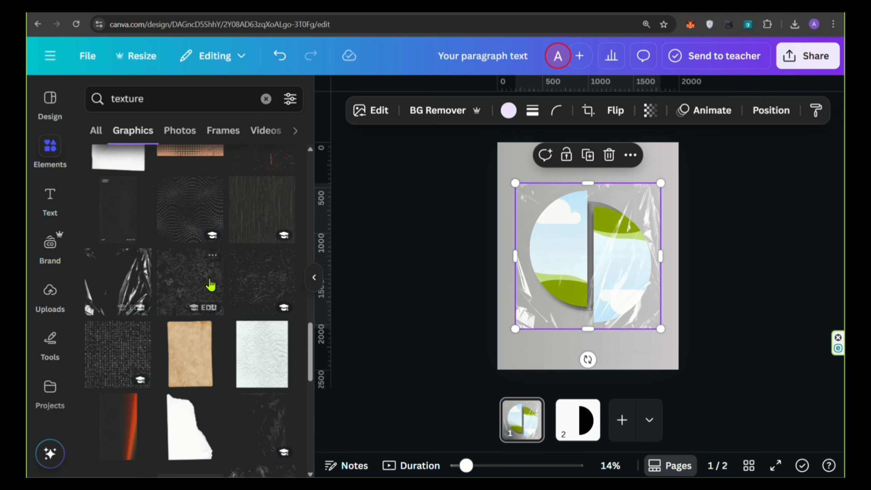
Enlarge the plastic wrap texture to cover the whole page and set its transparency to 59
left_click(313, 277)
left_click_drag(395, 182, 323, 171)
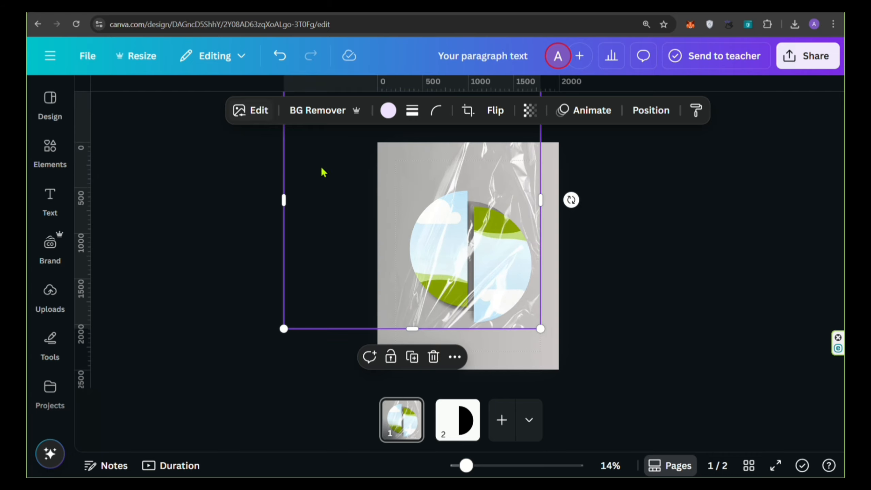
left_click_drag(539, 328, 615, 389)
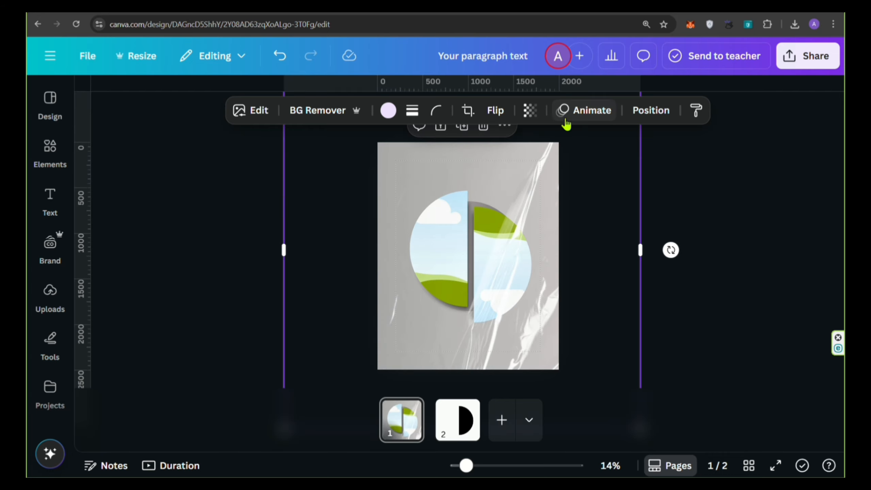
left_click(530, 110)
left_click_drag(563, 165, 521, 168)
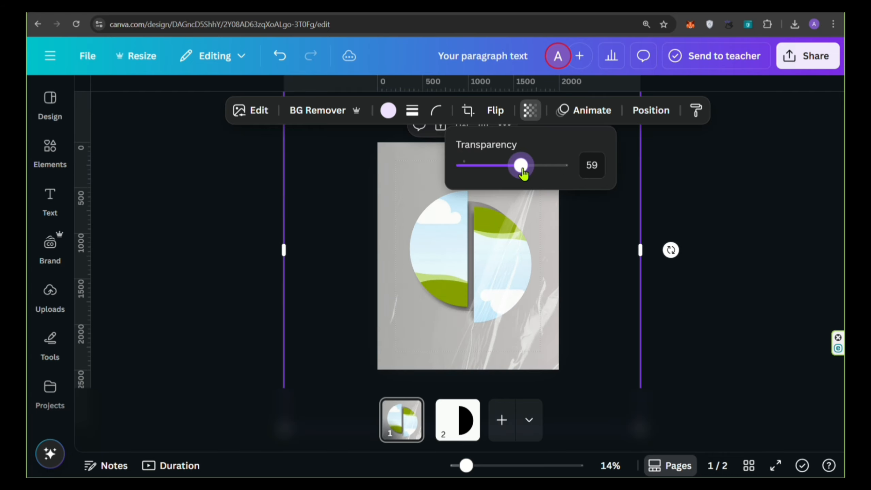
Move the plastic wrap texture layer down the layer order to sit directly above the gradient background
left_click(651, 110)
left_click(238, 181)
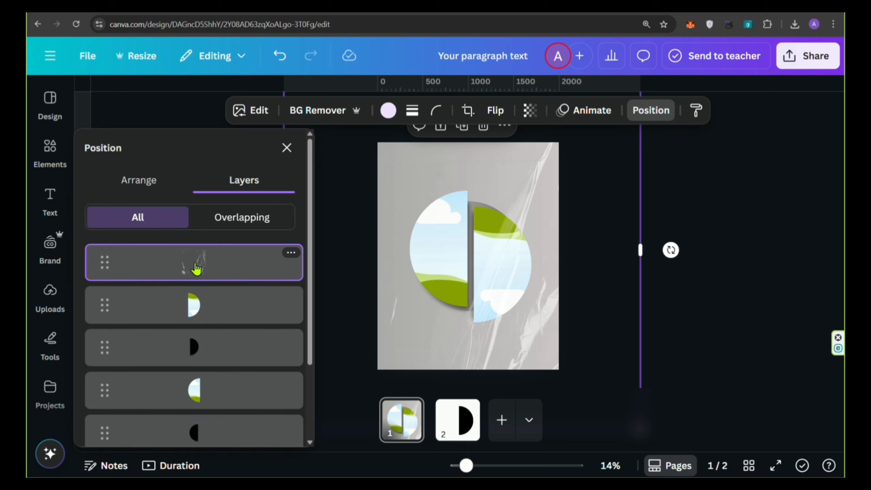
scroll(193, 343, "down", 3)
scroll(192, 419, "down", 1)
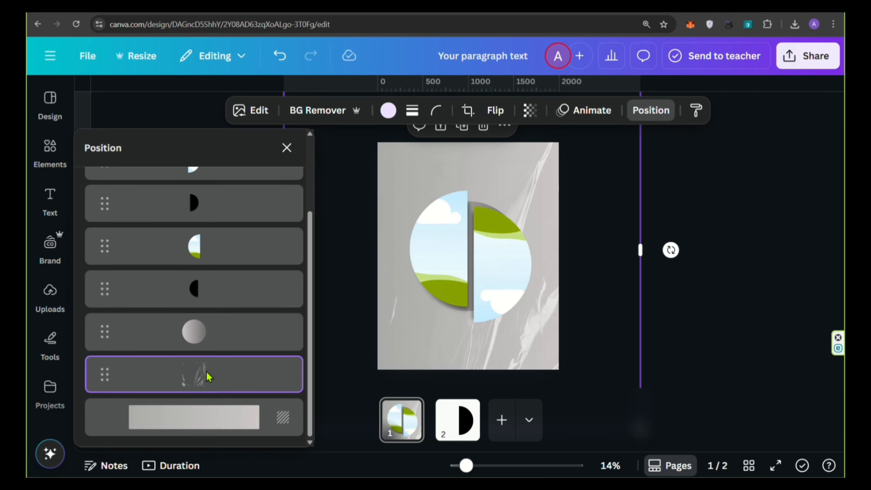
left_click(286, 148)
left_click(229, 252)
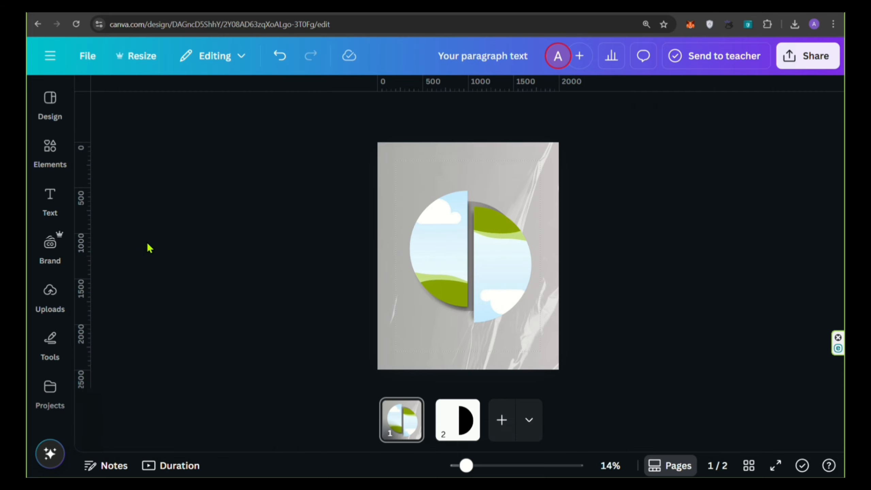
Search the elements library for "outfit"
left_click(50, 151)
left_click_drag(144, 99, 117, 99)
key("BackSpace")
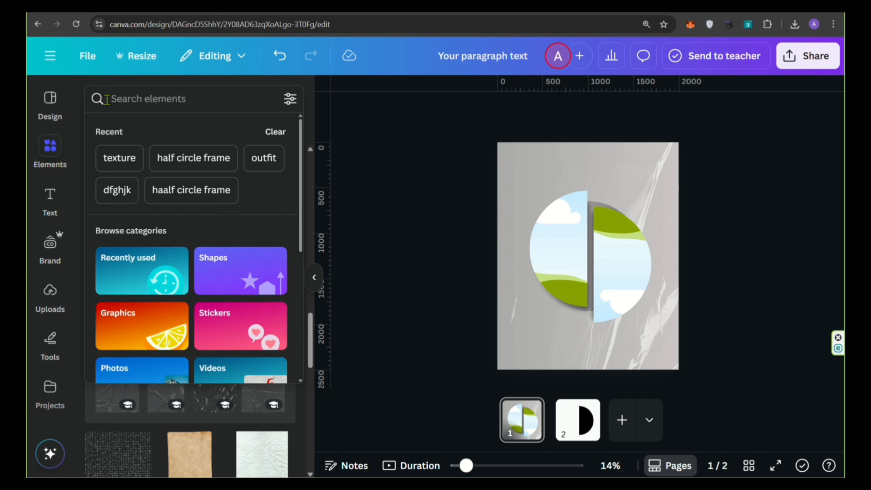
type("outfit")
key("Return")
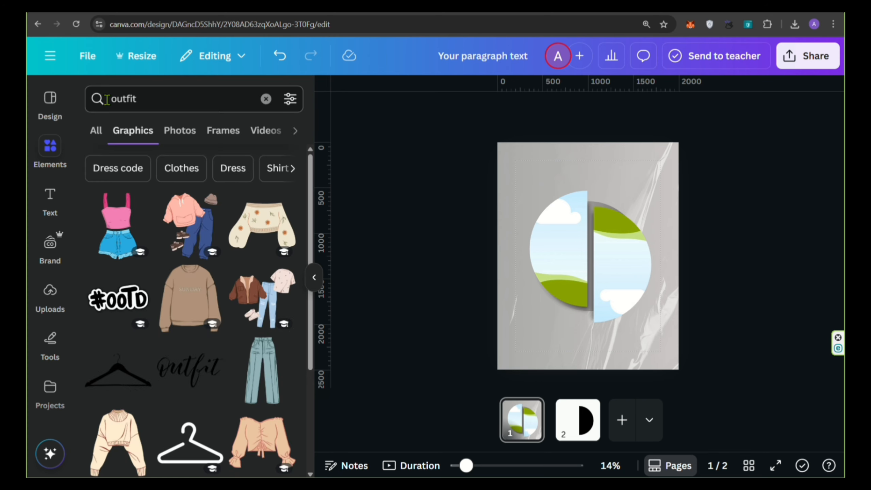
Browse the outfit photos and place the one of the woman in a pink jacket and sunglasses into the right half circle frame
left_click(169, 139)
scroll(194, 218, "down", 5)
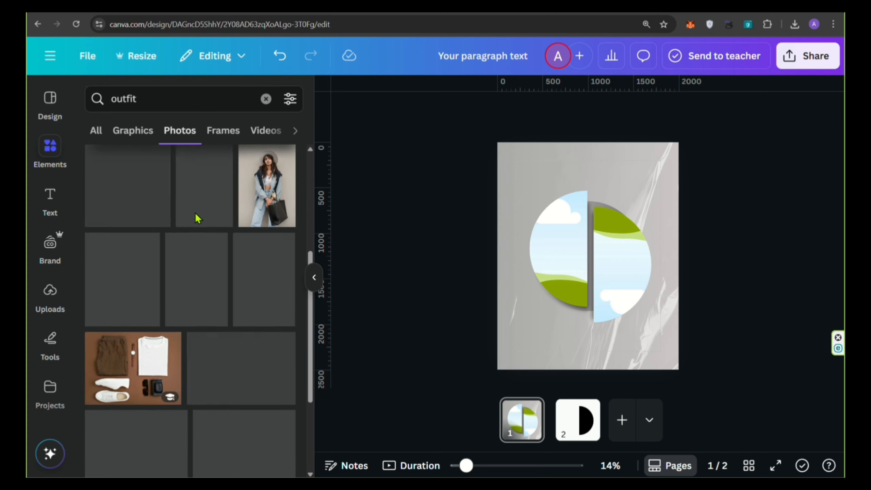
scroll(196, 219, "down", 4)
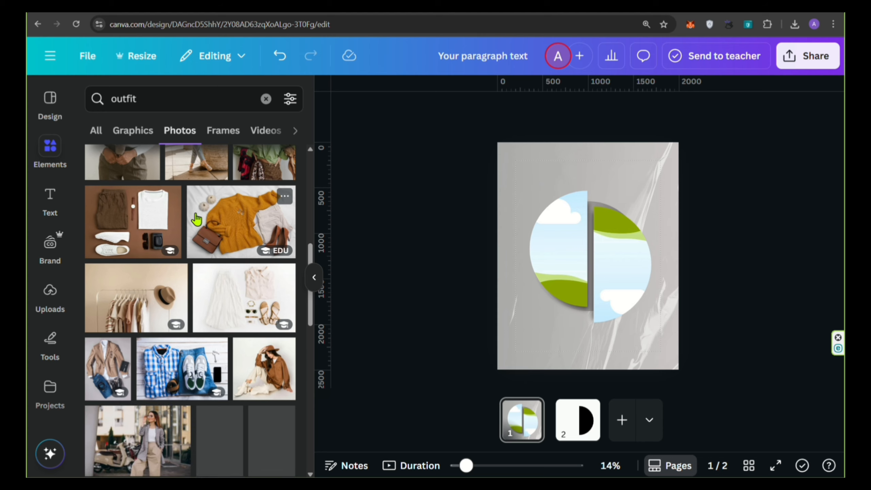
scroll(206, 227, "down", 5)
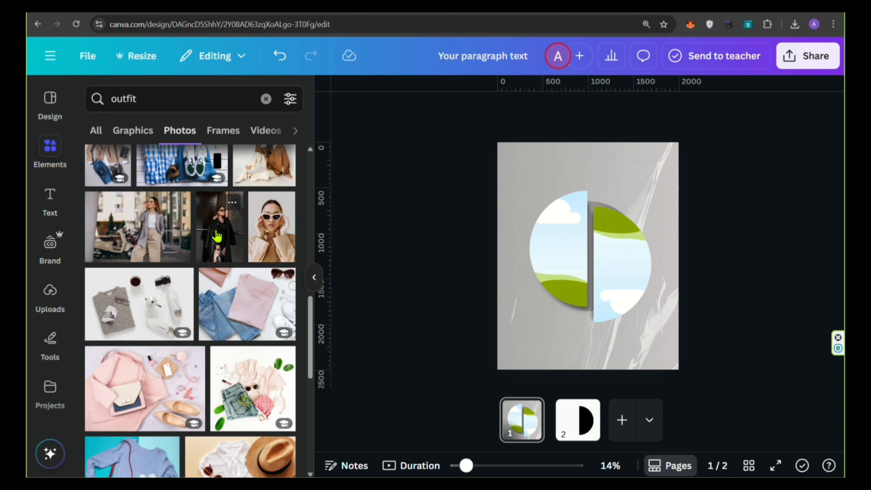
scroll(223, 239, "down", 8)
scroll(233, 244, "down", 5)
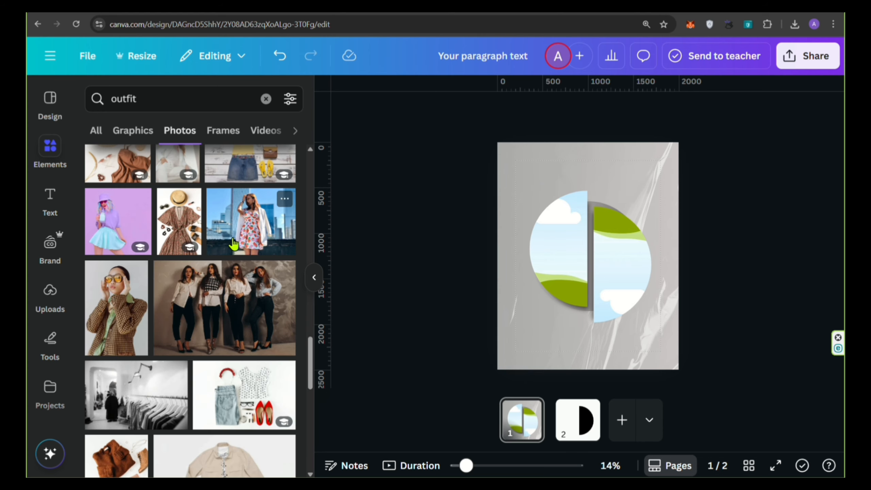
scroll(233, 244, "down", 15)
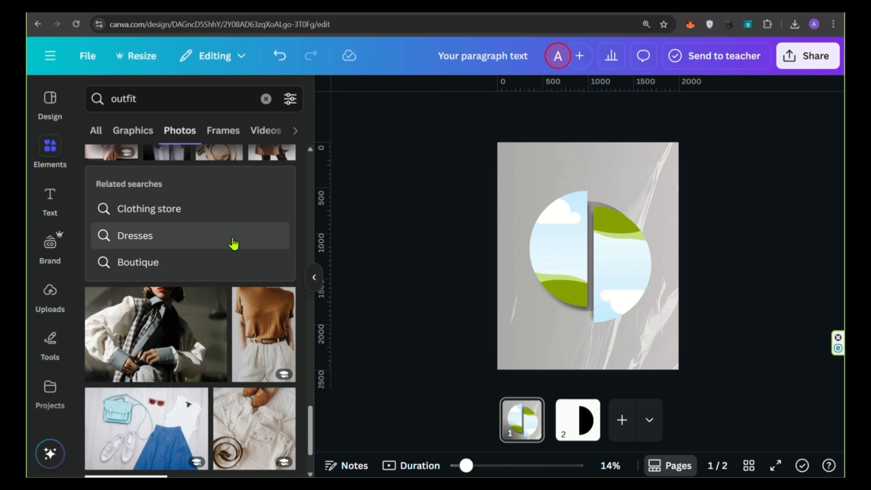
scroll(233, 242, "down", 15)
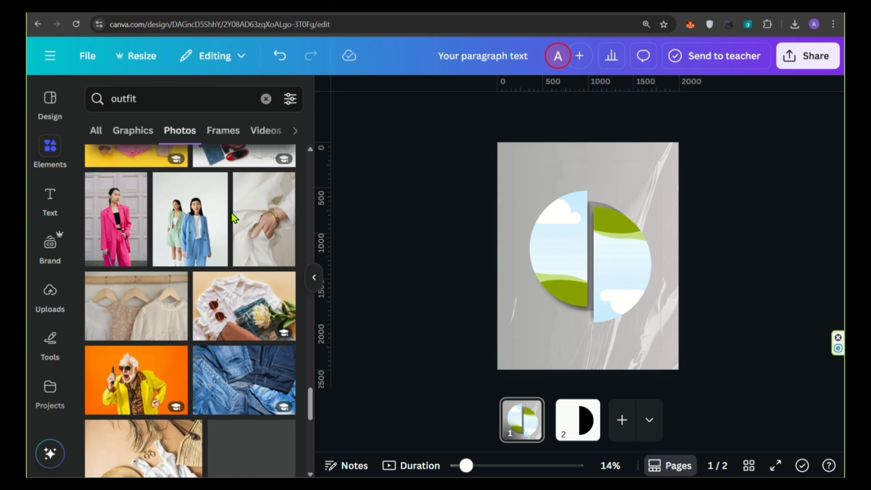
scroll(232, 213, "down", 15)
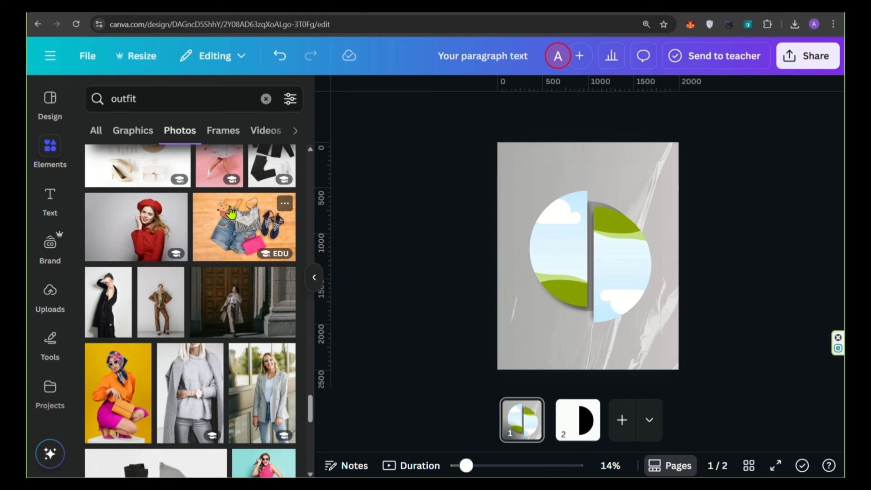
left_click(229, 291)
left_click_drag(583, 271, 616, 281)
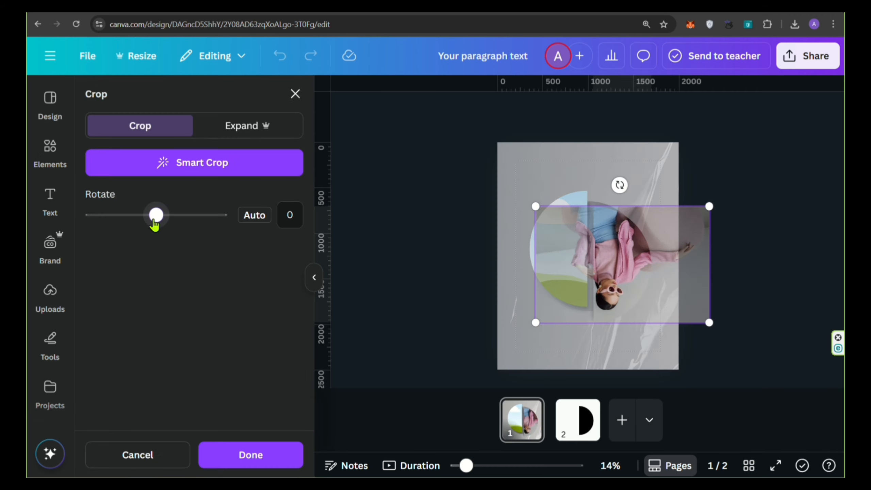
Rotate the photo inside the right frame by 180, then resize and reposition it so the woman fills the half circle
left_click_drag(155, 219, 233, 246)
left_click_drag(727, 193, 709, 207)
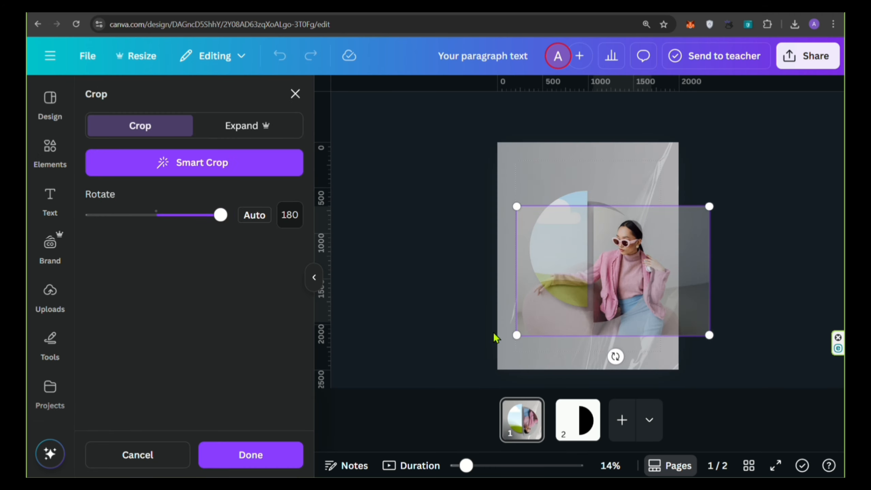
left_click_drag(518, 334, 534, 323)
left_click_drag(672, 298, 655, 283)
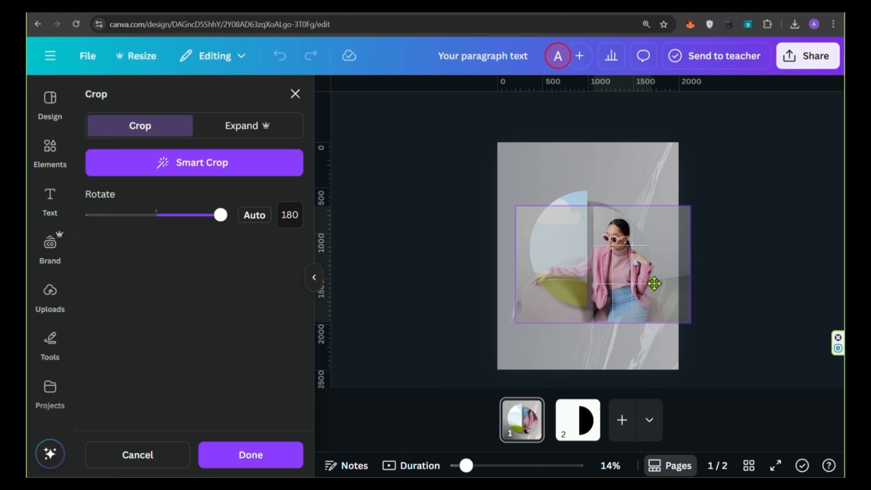
left_click(269, 450)
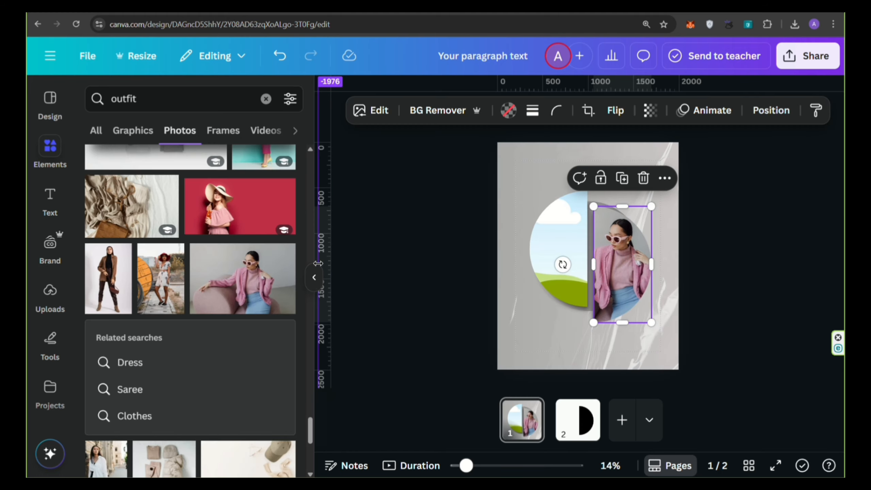
Find the uploaded portrait of the woman in a black dress with a red neck ornament and add it to page 1
left_click(314, 277)
left_click(50, 295)
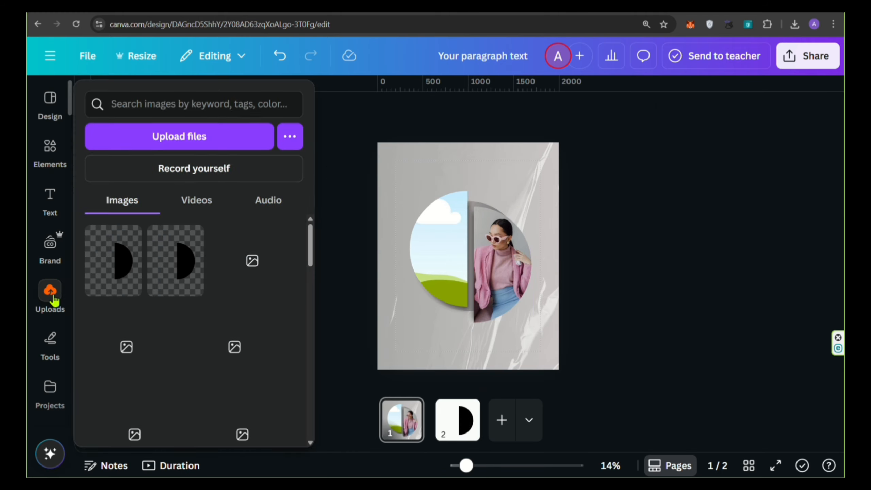
scroll(192, 287, "down", 5)
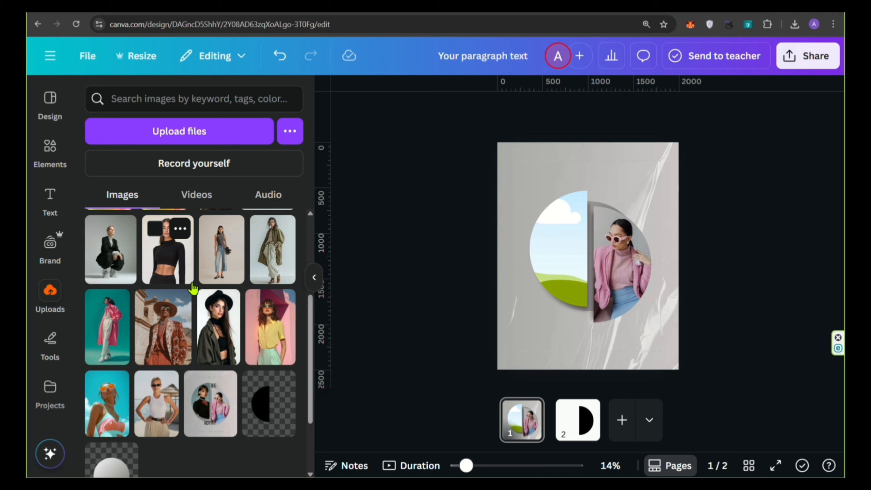
scroll(194, 287, "down", 5)
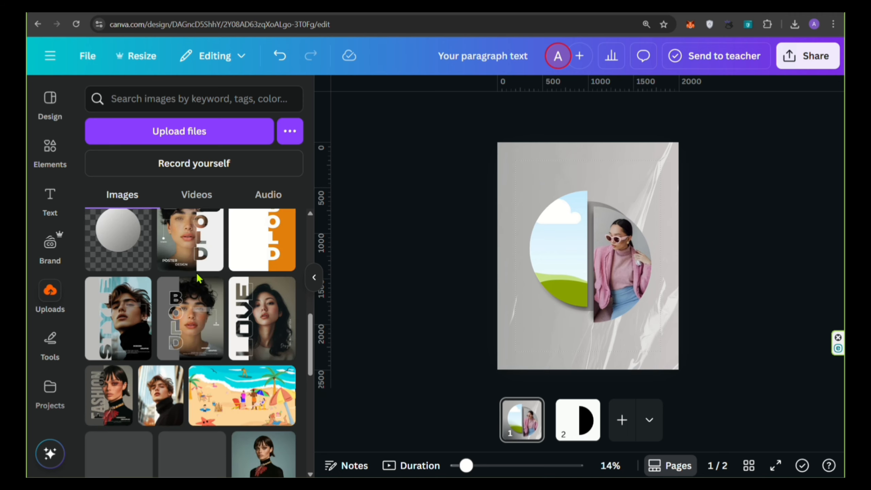
scroll(195, 278, "down", 3)
left_click(266, 380)
left_click(314, 277)
Flip the portrait of the woman in black horizontally and place it into the left half circle frame
left_click(517, 110)
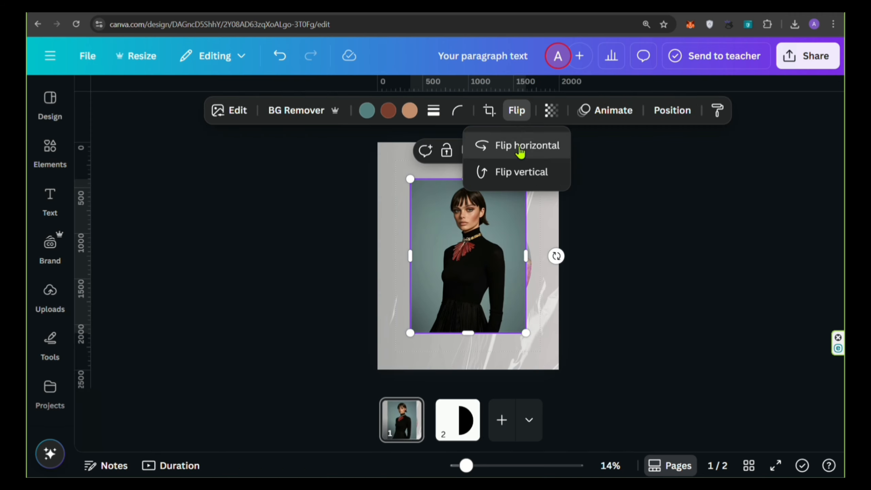
left_click(525, 147)
left_click_drag(454, 243, 442, 276)
Adjust the crop of the portrait so the woman in black fits within the left half circle
left_click(468, 110)
left_click_drag(487, 308, 495, 320)
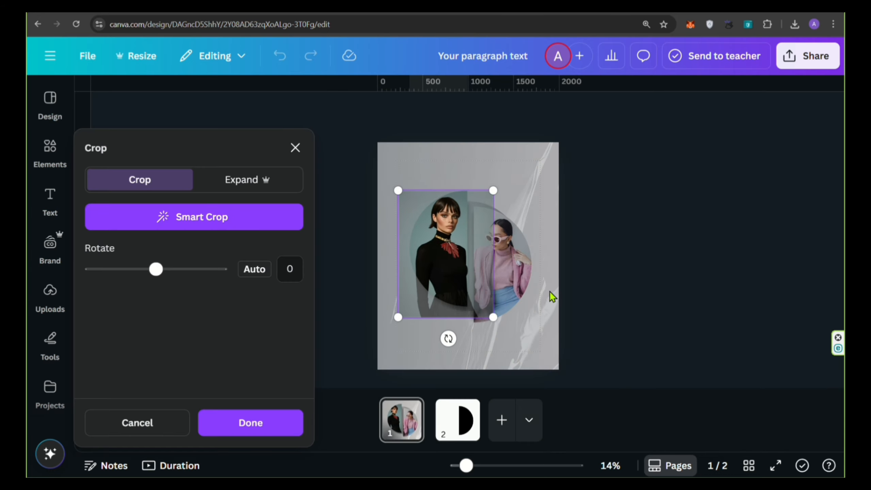
left_click(284, 422)
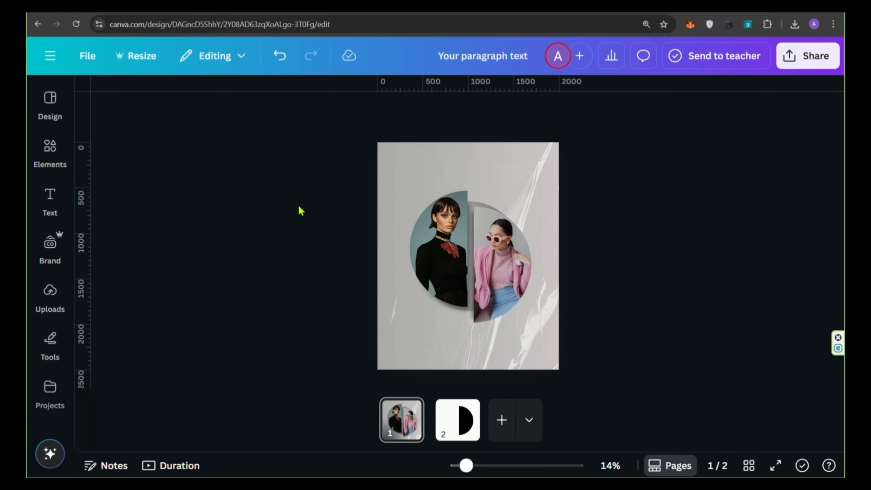
Group the right half circle photo with its black half circle shadow layer
left_click(301, 210)
left_click(648, 119)
left_click(241, 255)
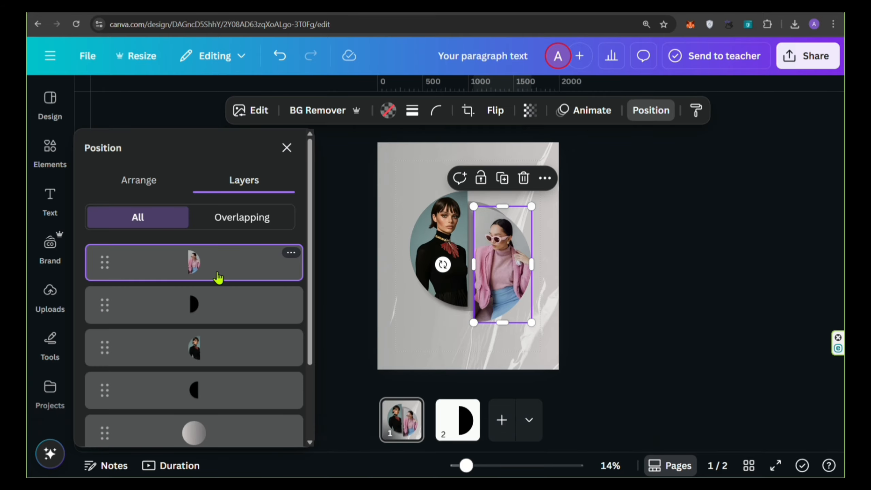
left_click(214, 307, "shift")
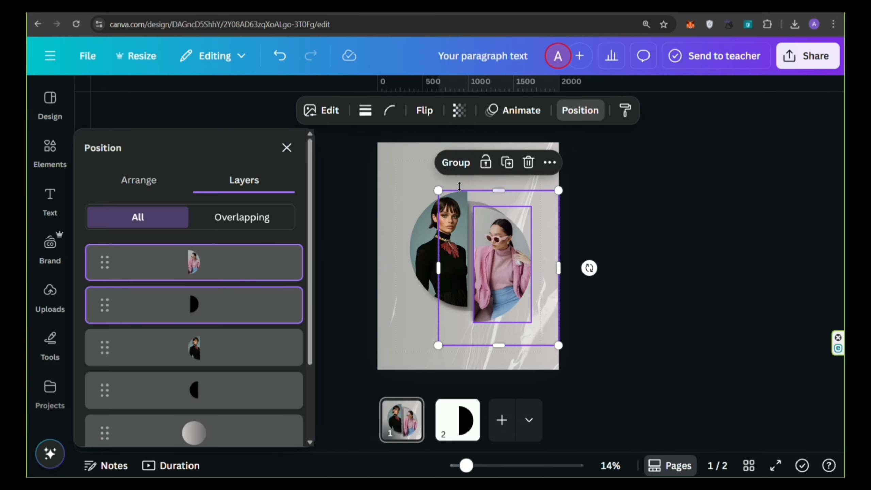
left_click(455, 162)
Group the left half circle photo with its black half circle shadow layer
left_click(203, 320)
left_click(194, 347, "shift")
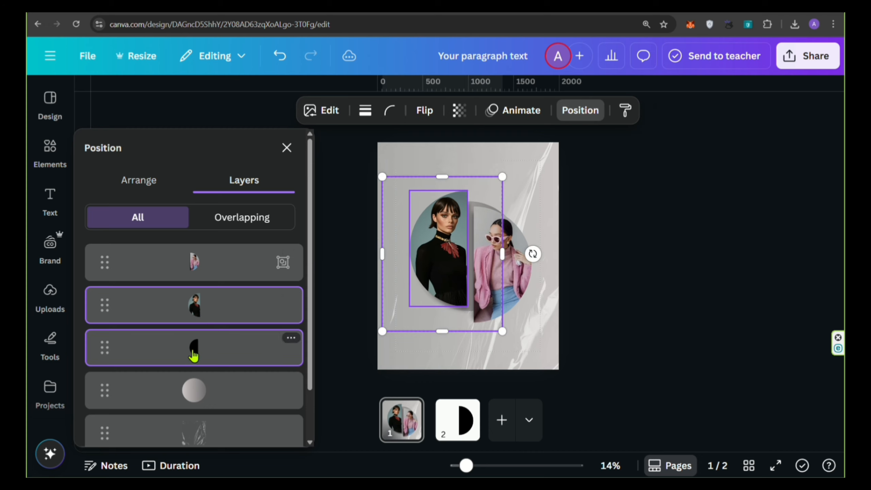
left_click(396, 148)
left_click(293, 98)
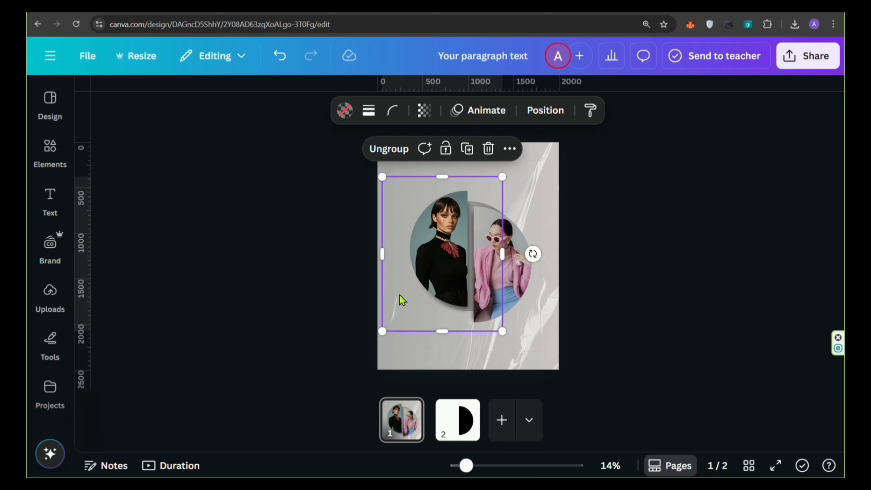
Fine-tune the positions of both grouped half circles, shifting the left one slightly left and up
left_click_drag(426, 281, 427, 283)
left_click(505, 292)
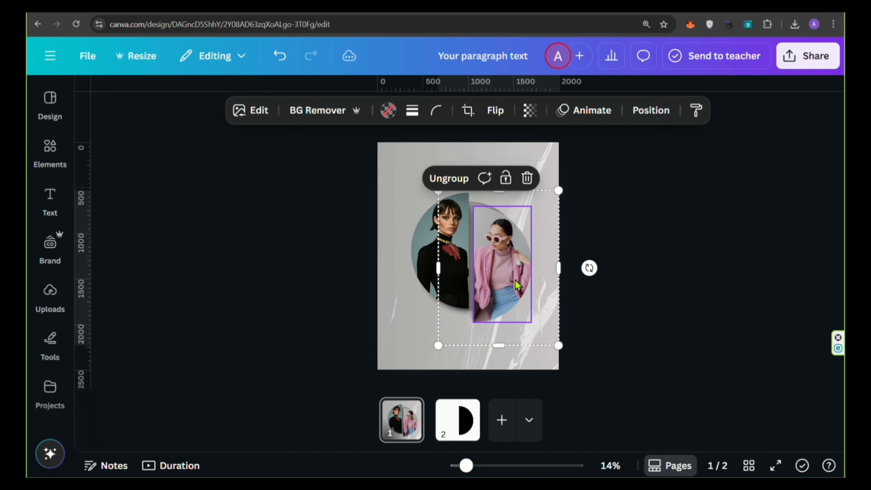
left_click_drag(506, 292, 505, 287)
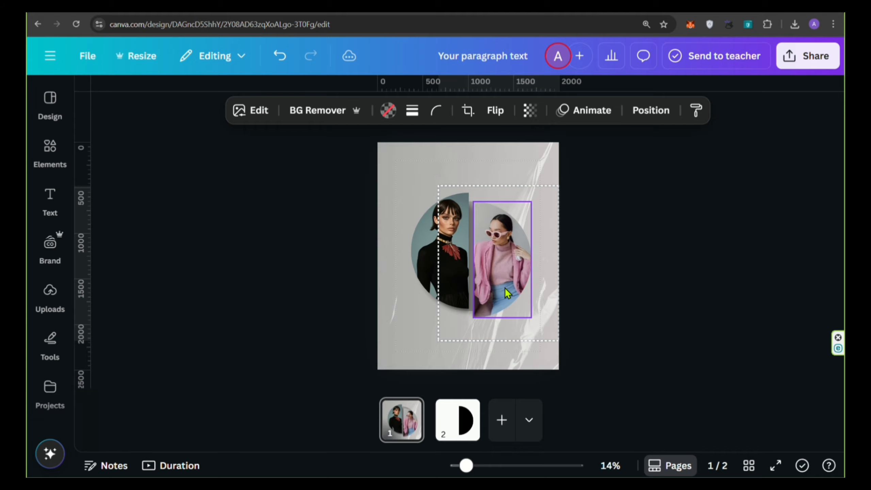
left_click(721, 285)
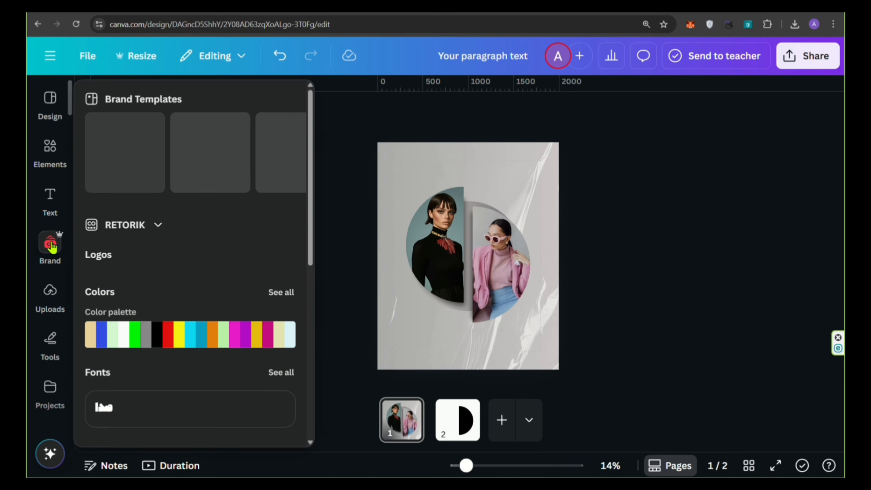
Add a heading reading "TRE-" and place it above the right half circle
left_click(49, 201)
left_click(158, 291)
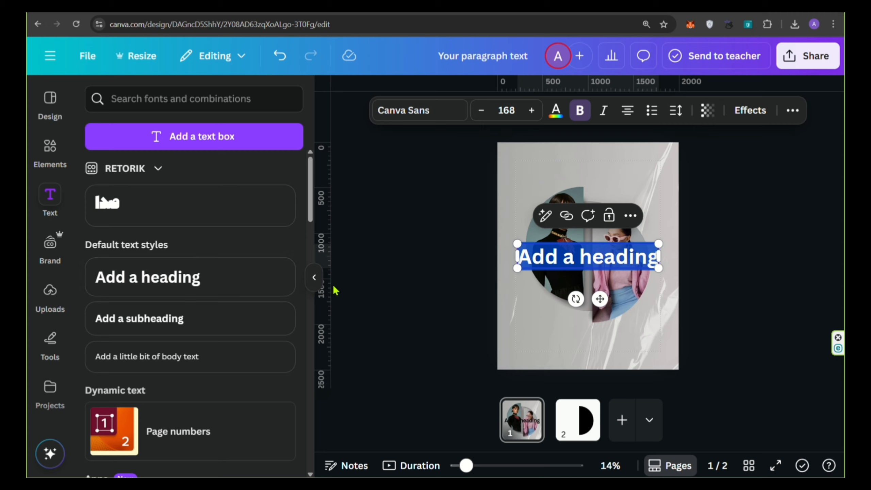
type("TRE-")
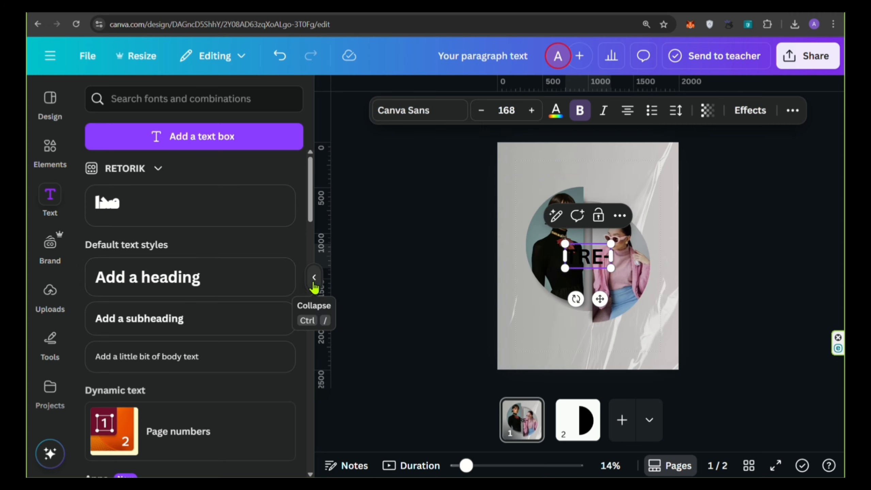
left_click(314, 277)
left_click_drag(478, 301, 501, 225)
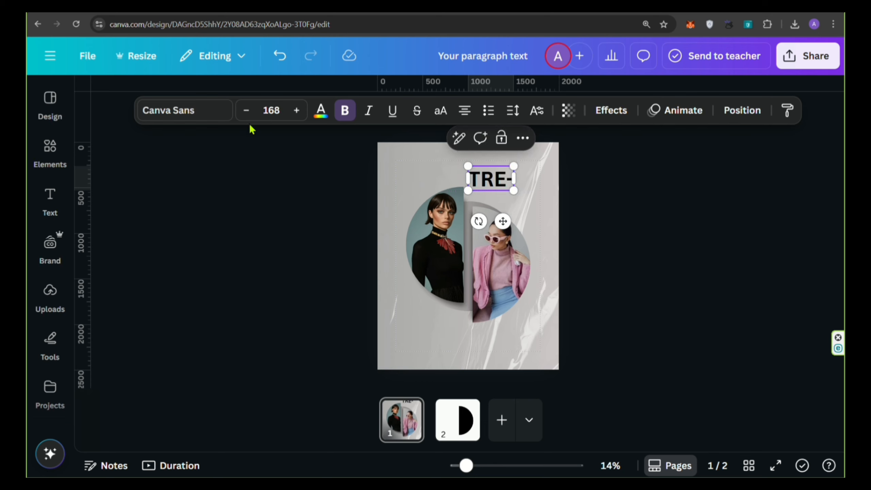
Set the "TRE-" heading in bold Bebas Neue and lower it slightly toward the right half circle
left_click(206, 120)
scroll(144, 295, "down", 3)
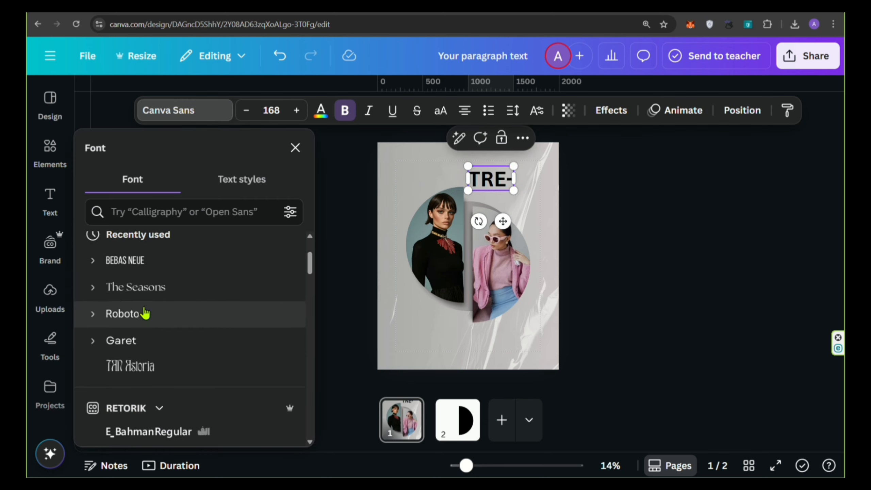
left_click(91, 261)
left_click(122, 288)
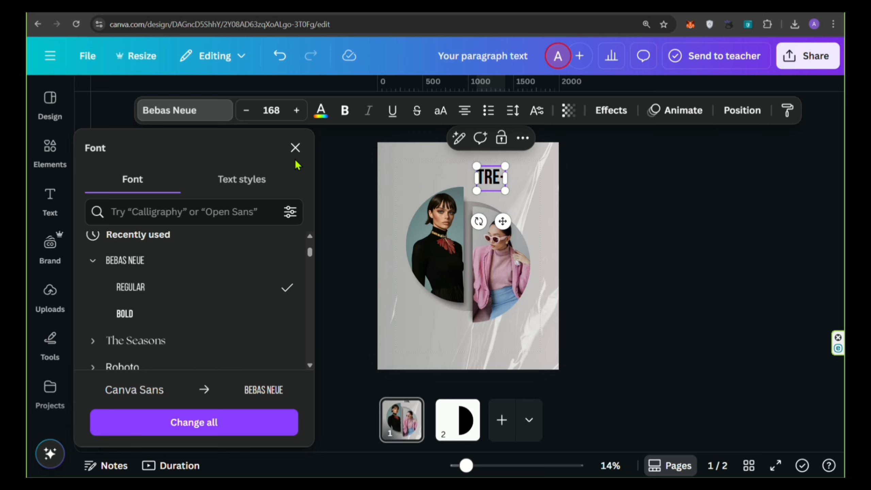
left_click(295, 148)
mouse_move(502, 221)
left_mouse_down()
mouse_move(493, 230)
mouse_move(501, 231)
left_mouse_up()
left_click(344, 226)
Duplicate the "TRE-" heading, place the copy below the left half circle and change its text to "NDY"
left_click(476, 193)
left_click(500, 150)
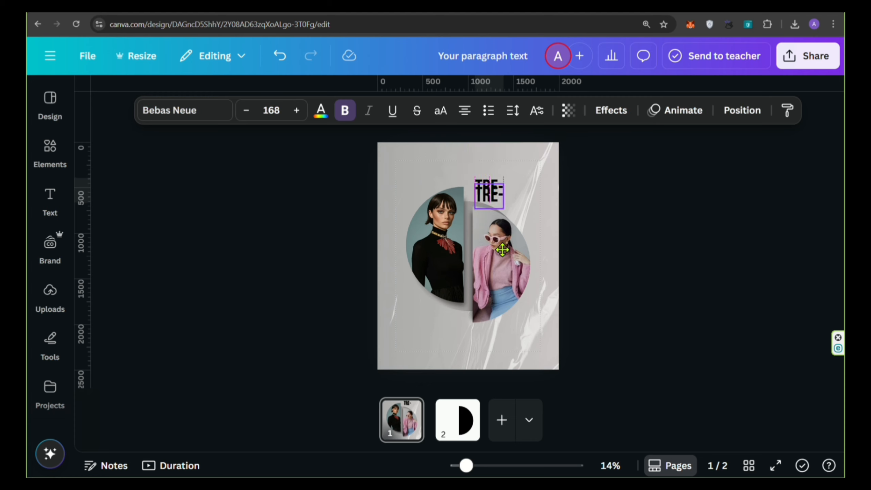
left_click_drag(511, 285, 470, 370)
double_click(464, 325)
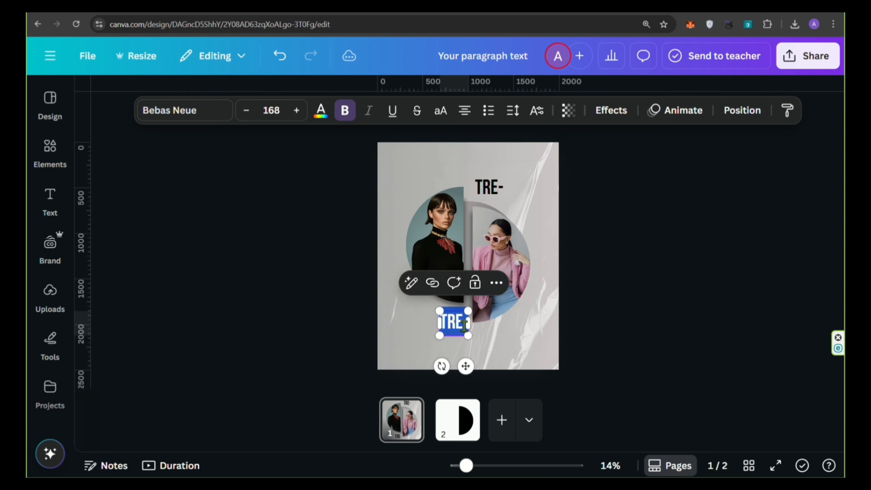
type("NDY")
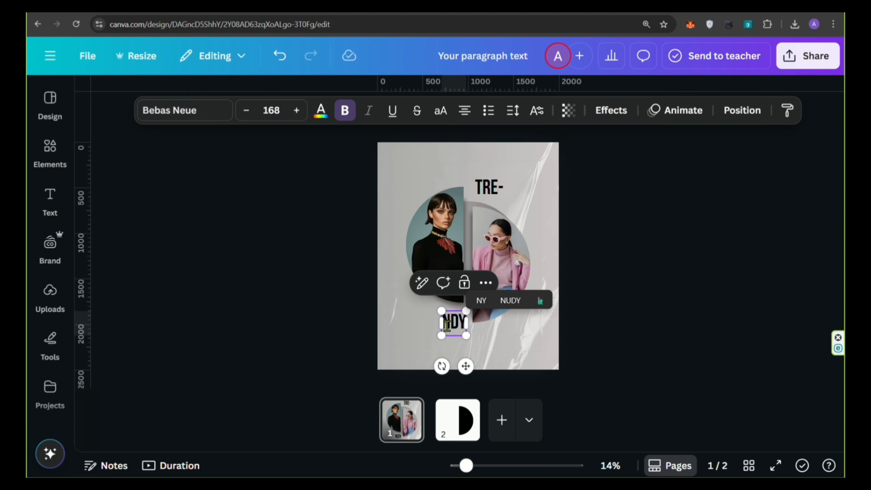
left_click(345, 239)
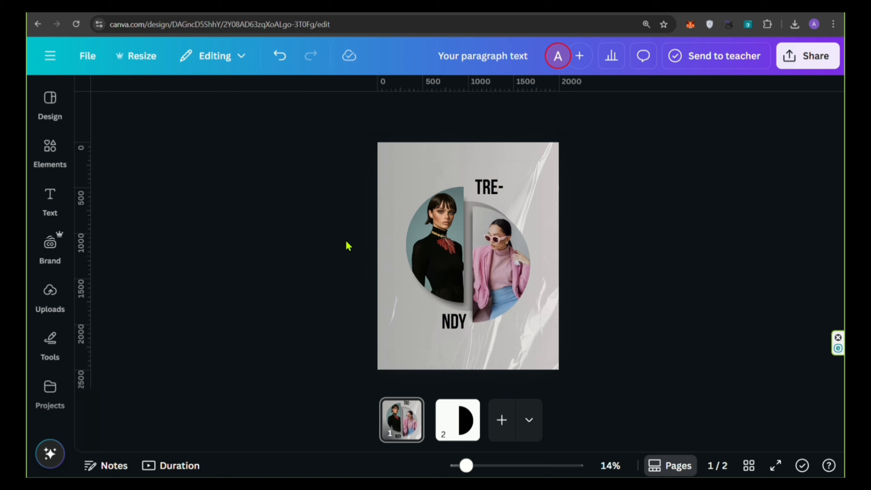
Shift the "NDY" text slightly right and down below the left half circle, and select the "TRE-" heading
left_click(461, 326)
left_click_drag(459, 368, 466, 371)
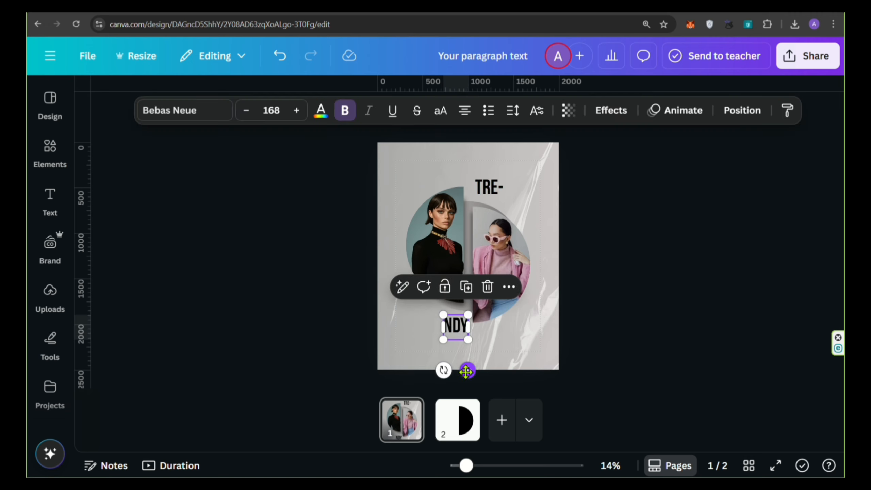
left_click(716, 259)
left_click(489, 188)
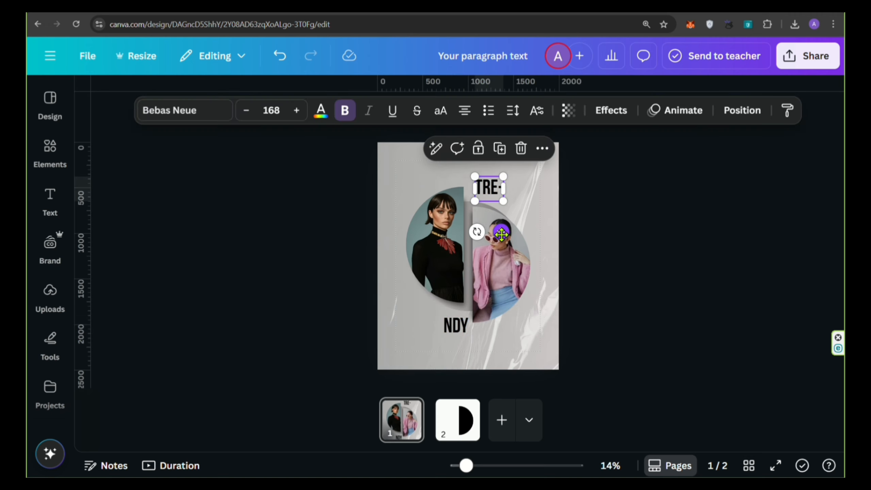